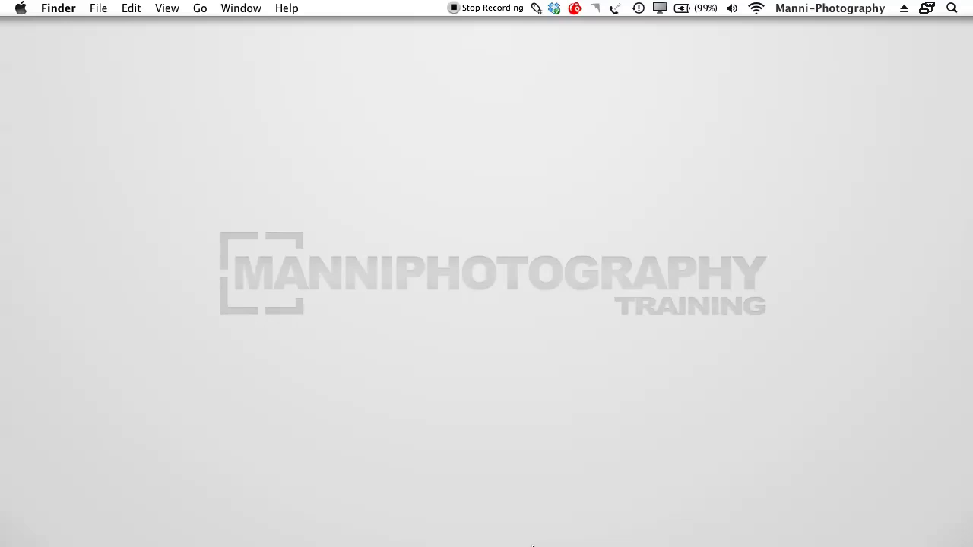
- Show the pic2icon Google Search results in Safari, then minimize the browser to reveal the desktop
mouse_move(541, 545)
left_click(311, 530)
left_click(112, 79)
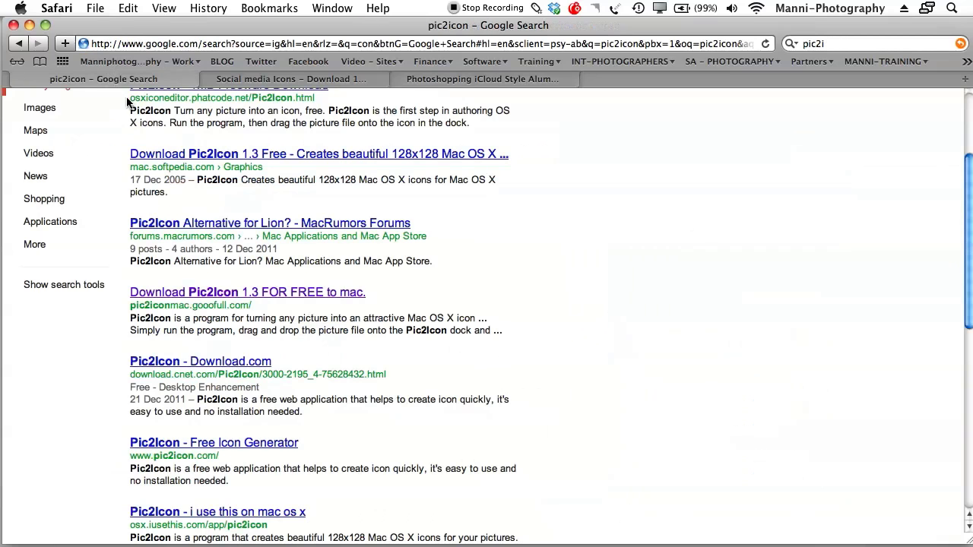
left_click_drag(965, 178, 971, 85)
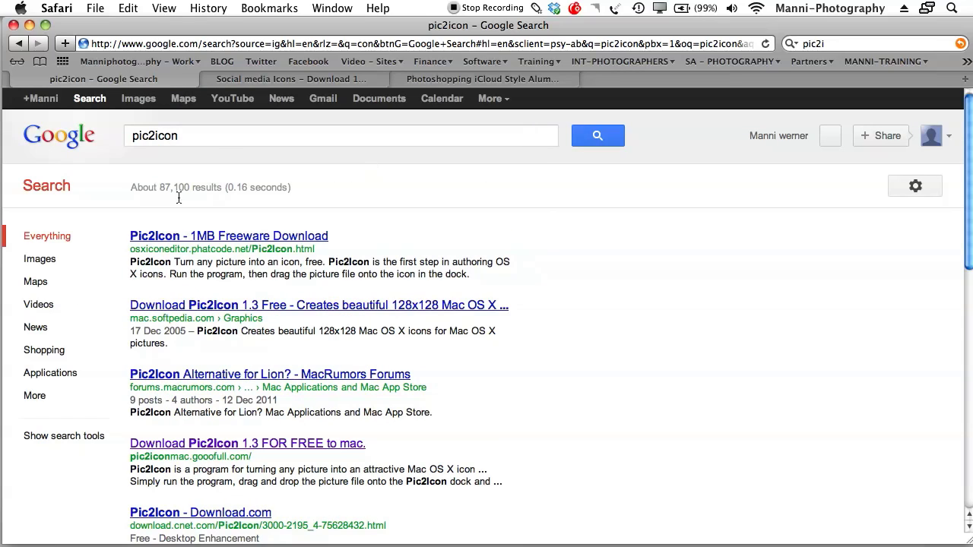
mouse_move(235, 247)
left_click(30, 26)
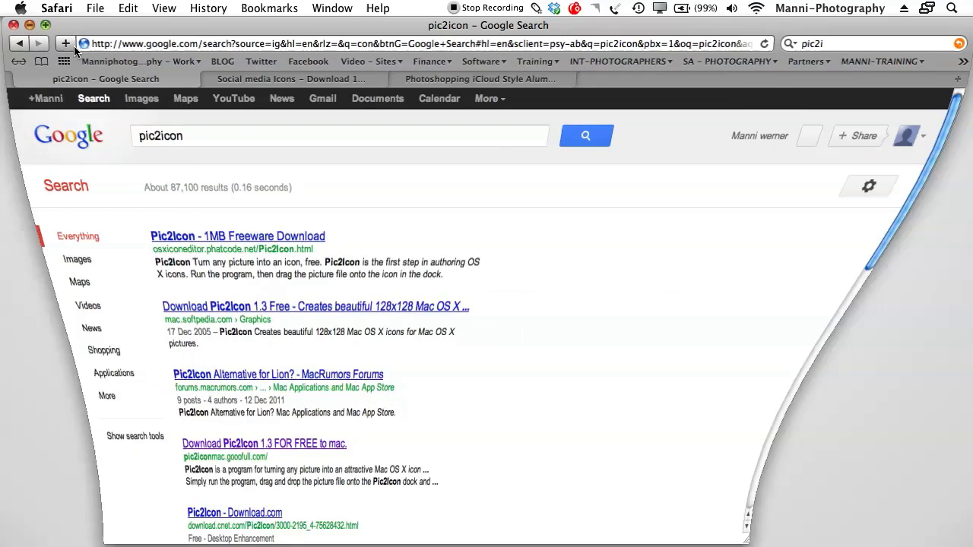
- Launch Pic2Icon, review its unchecked Settings, and move its Progress window to the lower left
mouse_move(687, 516)
left_click(644, 517)
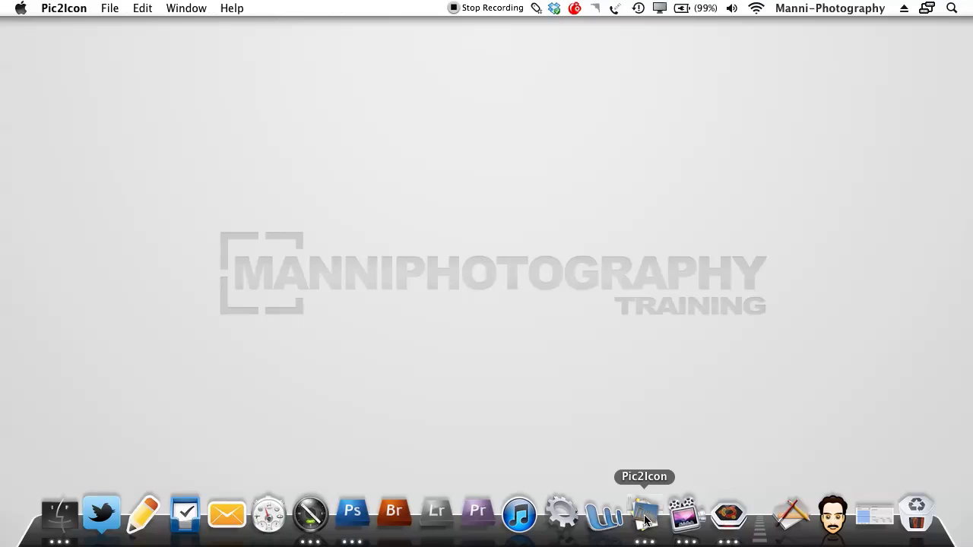
left_click_drag(402, 232, 354, 131)
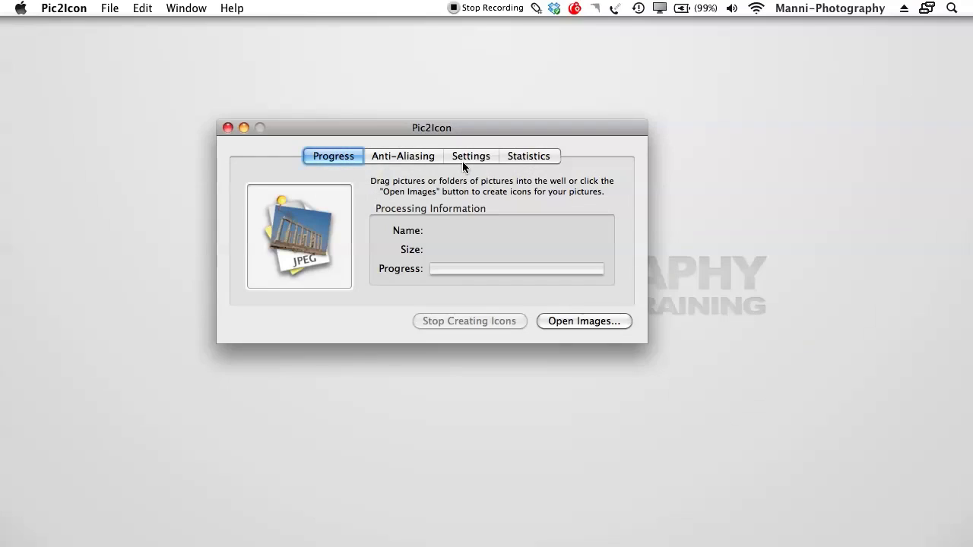
left_click(452, 156)
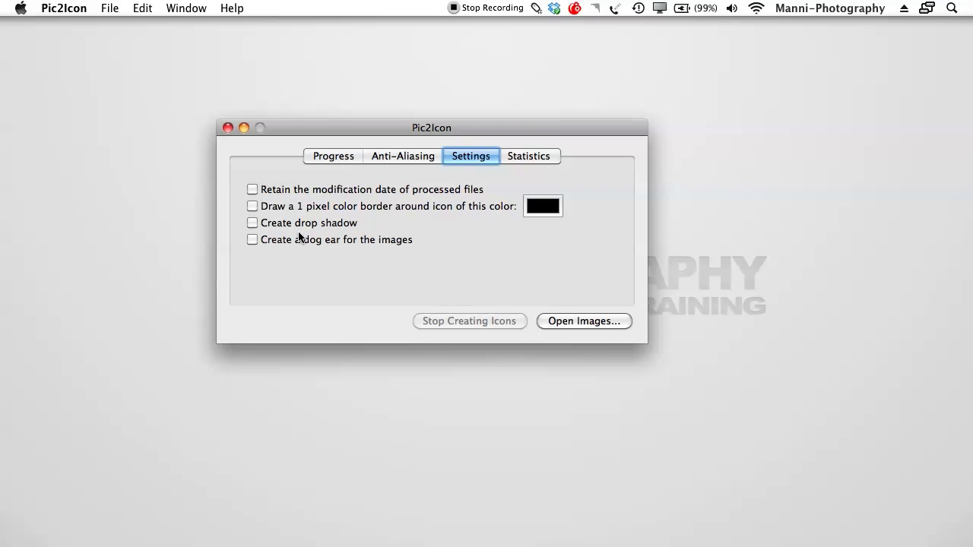
left_click(331, 157)
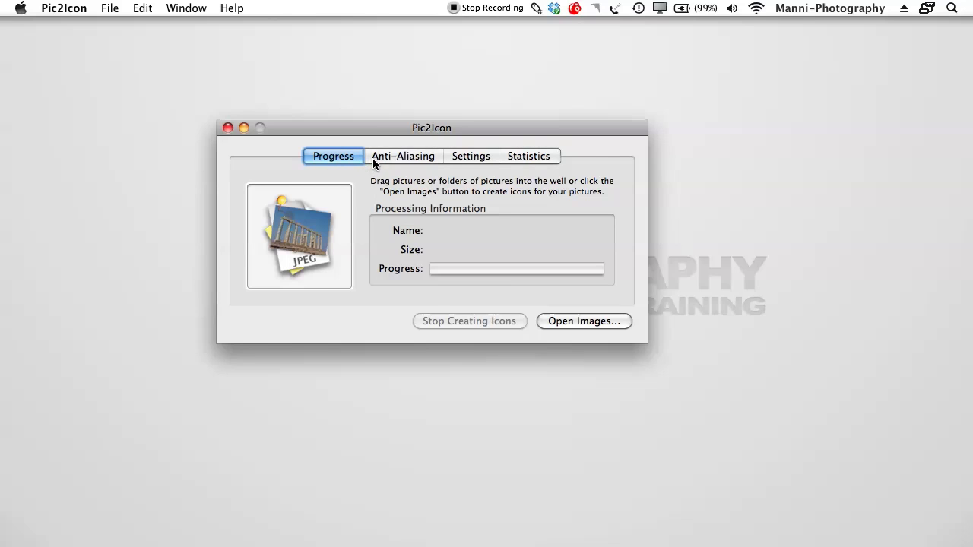
left_click_drag(365, 129, 212, 310)
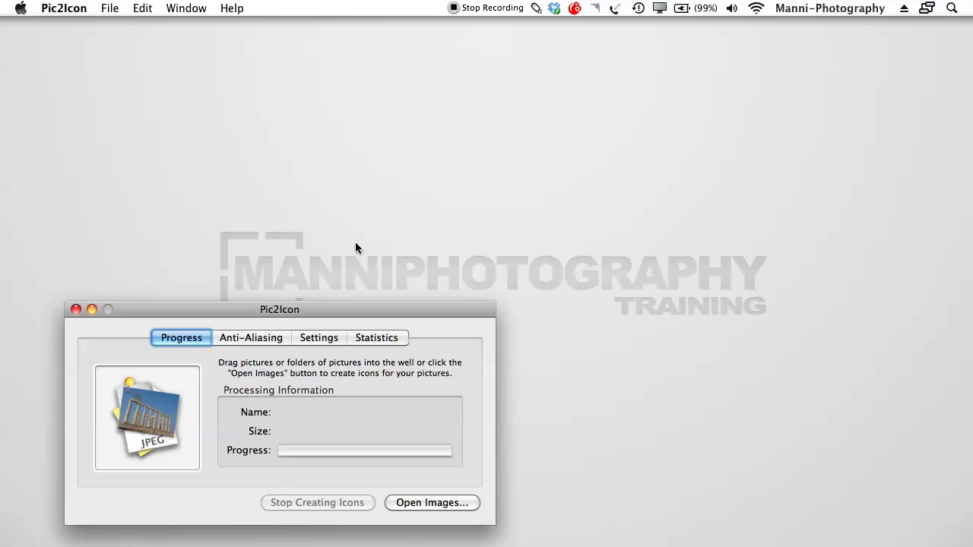
- Bring up the IconArchive social media icon results in Safari and rerun that search
mouse_move(307, 544)
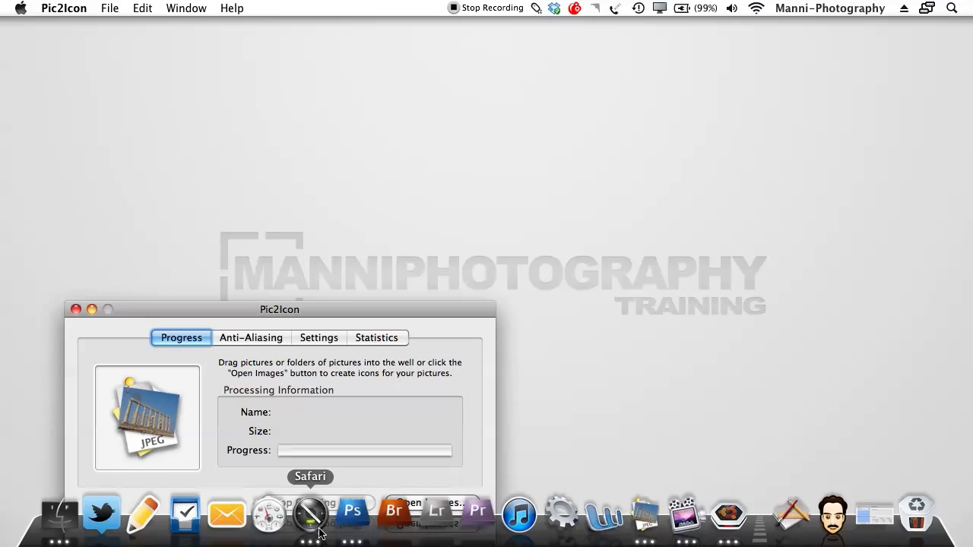
left_click(308, 516)
left_click(283, 79)
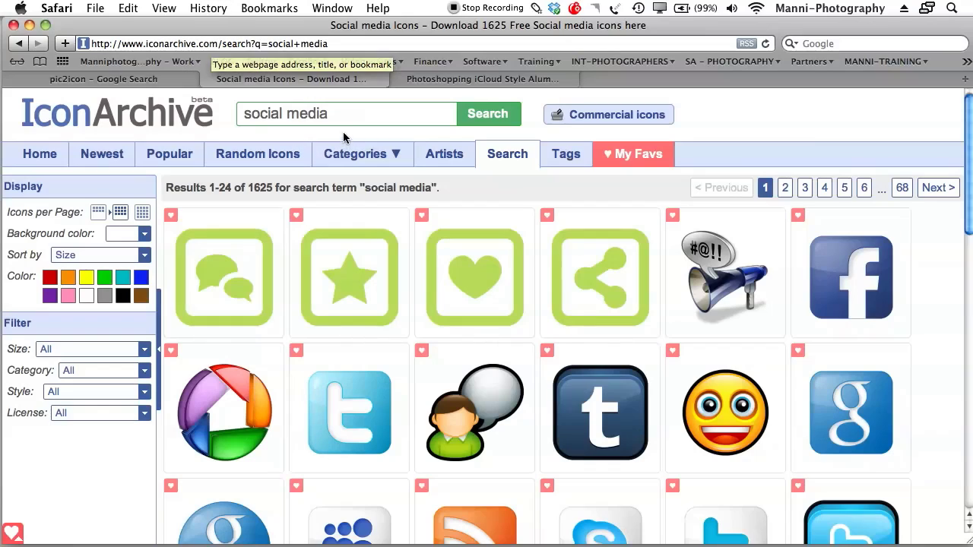
triple_click(283, 117)
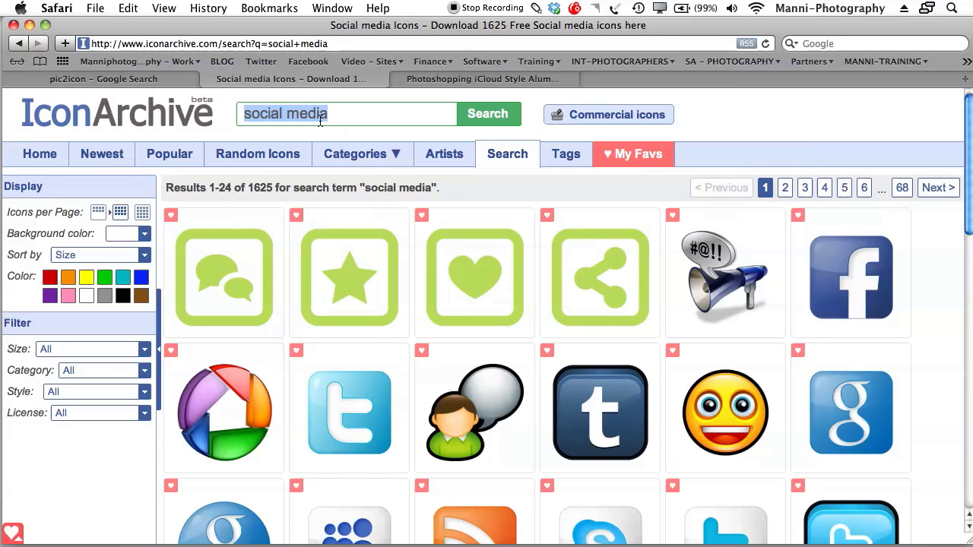
left_click(478, 122)
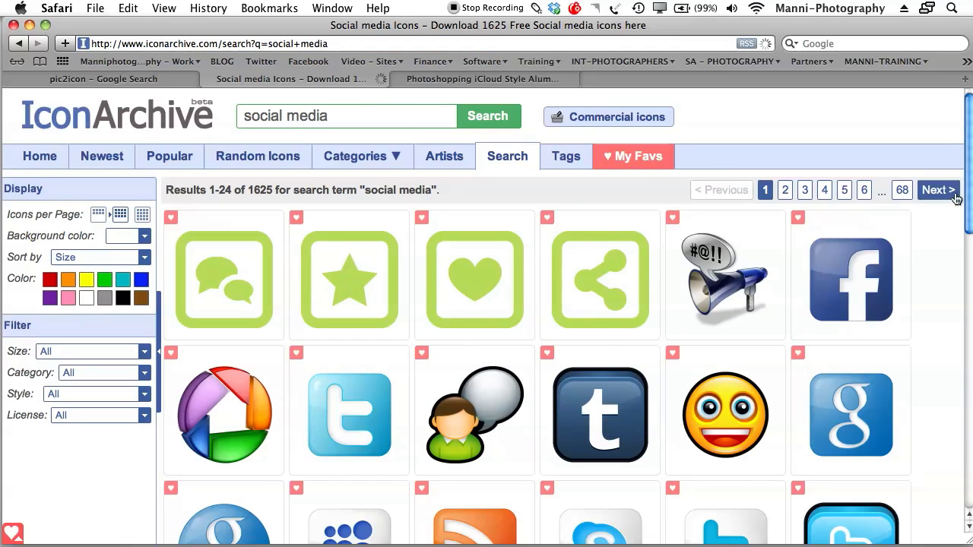
- Replace the search query with 'work' and submit it to list 45 work icons
scroll(956, 198, "down", 8)
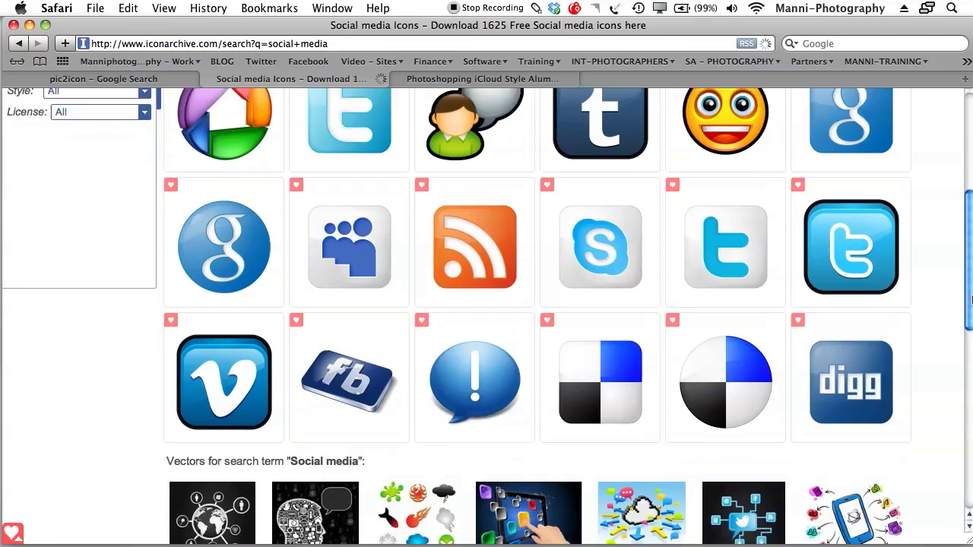
scroll(971, 299, "down", 3)
scroll(657, 120, "up", 15)
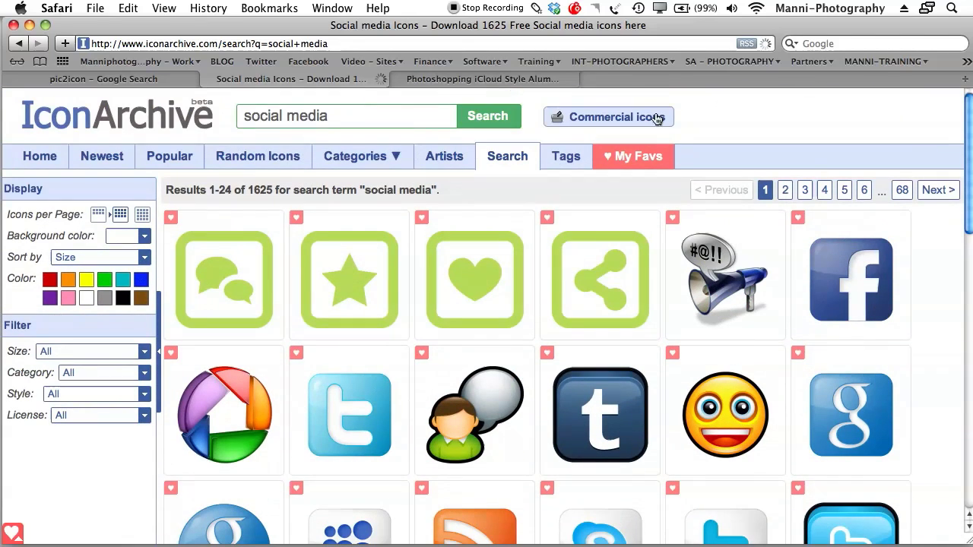
triple_click(380, 119)
type("wo")
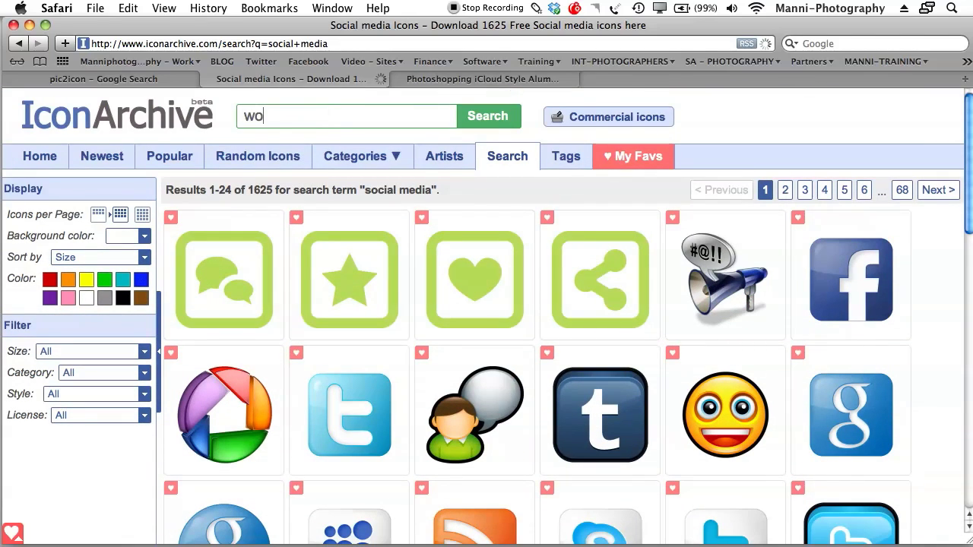
type("rk")
key("Escape")
left_click(473, 115)
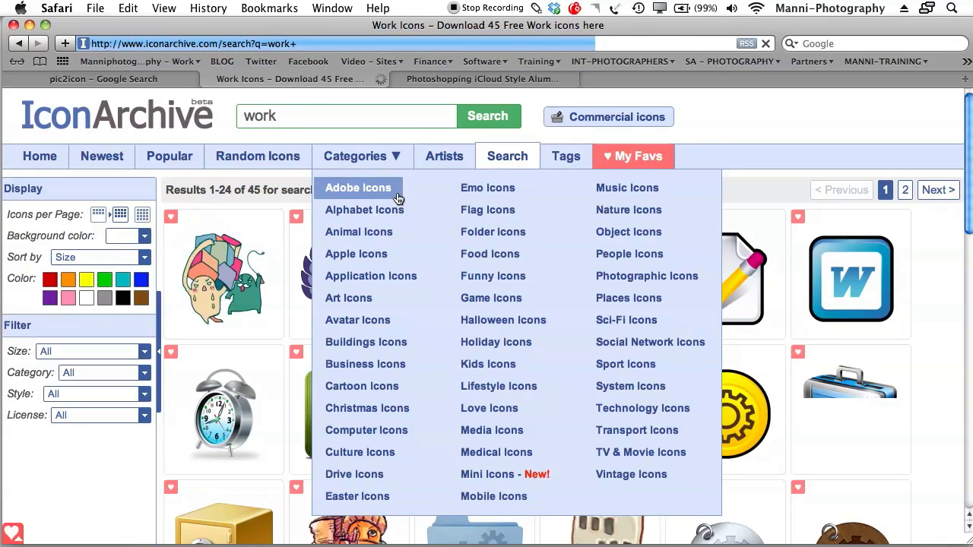
- Scroll the work results and download the 'I love my work' coffee cup icon as Cup.ico
left_click_drag(970, 107, 970, 181)
scroll(971, 181, "down", 1)
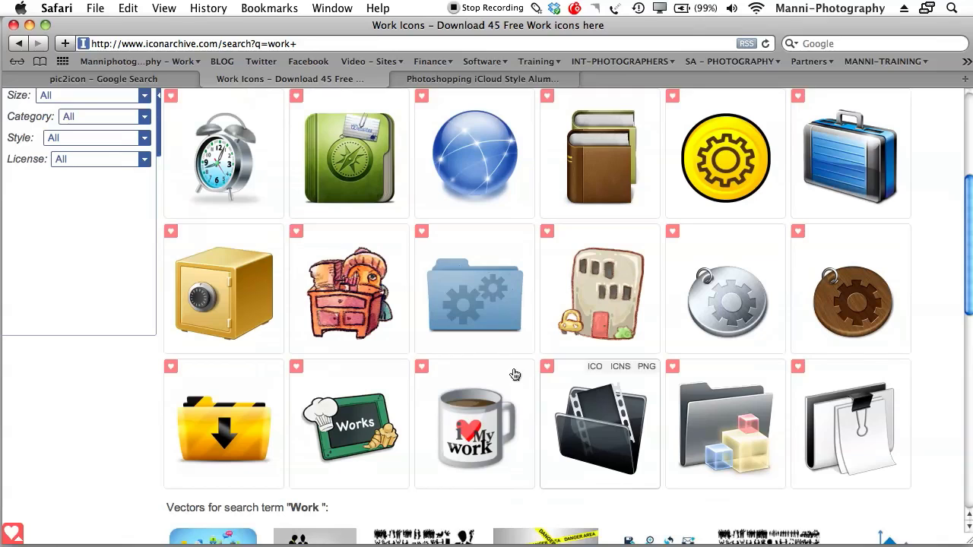
scroll(730, 253, "down", 2)
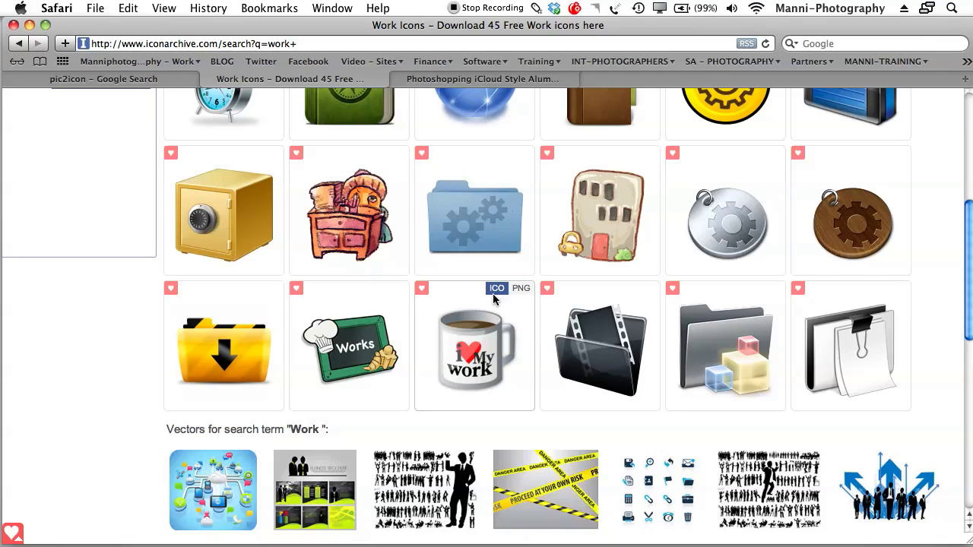
left_click(495, 291)
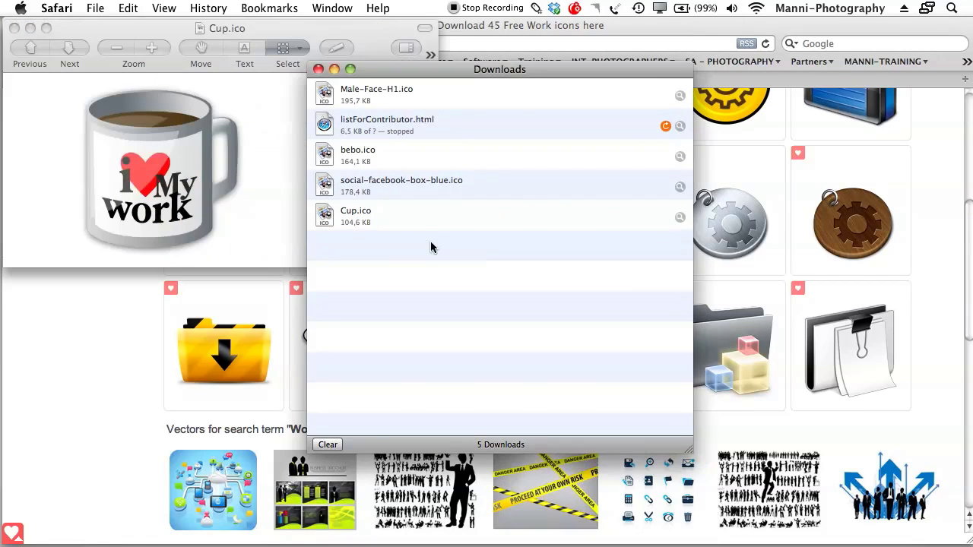
- Minimize the Downloads, Safari and Cup.ico Preview windows, and place Cup.ico at the desktop's top centre
left_click(335, 69)
left_click(29, 28)
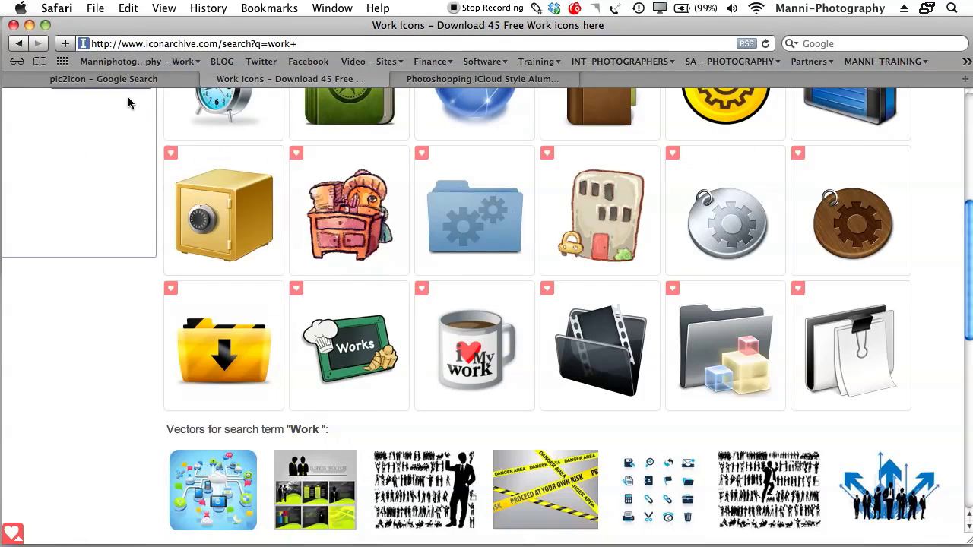
left_click(29, 27)
left_click(568, 57)
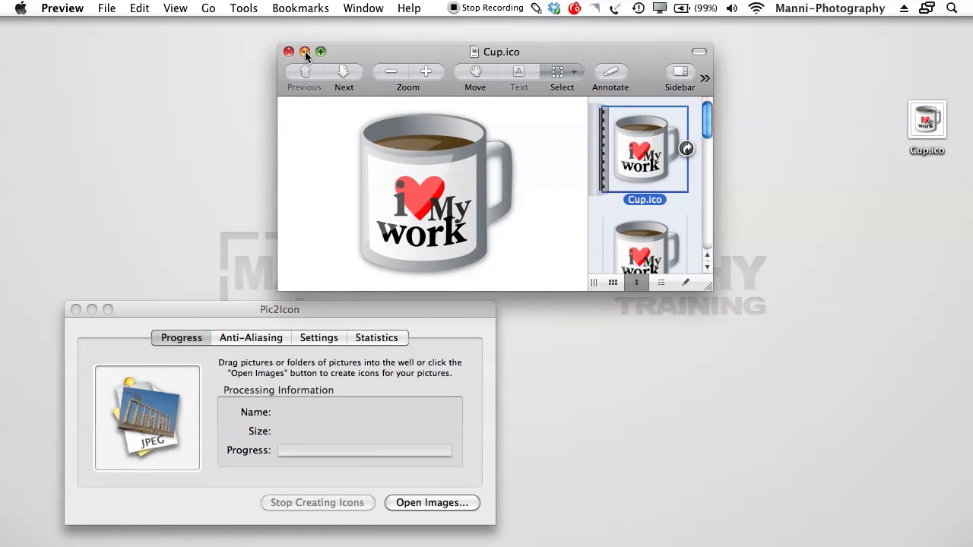
left_click(304, 51)
left_click_drag(926, 122, 495, 128)
left_click(555, 122)
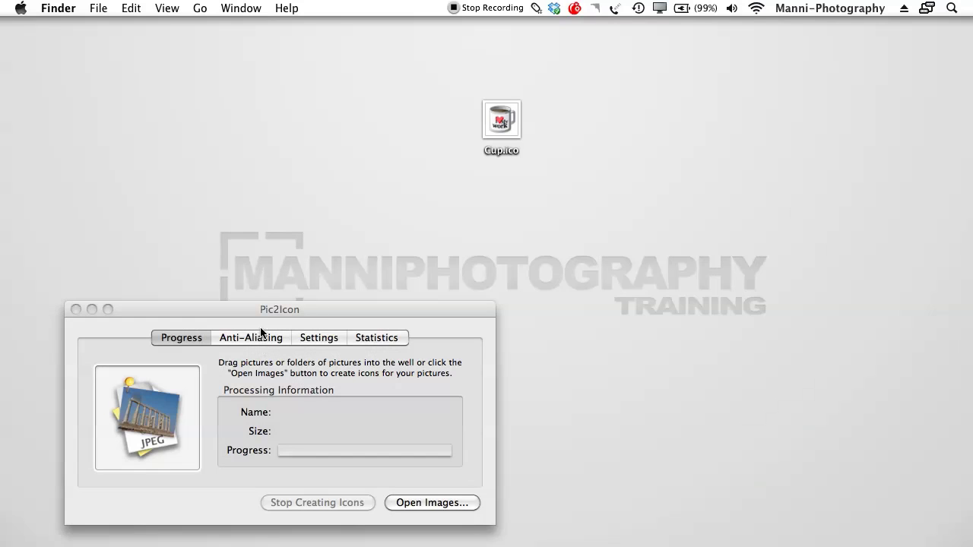
- Drop Cup.ico into the Pic2Icon image well so the file shows its coffee-cup icon
left_click_drag(496, 123, 148, 419)
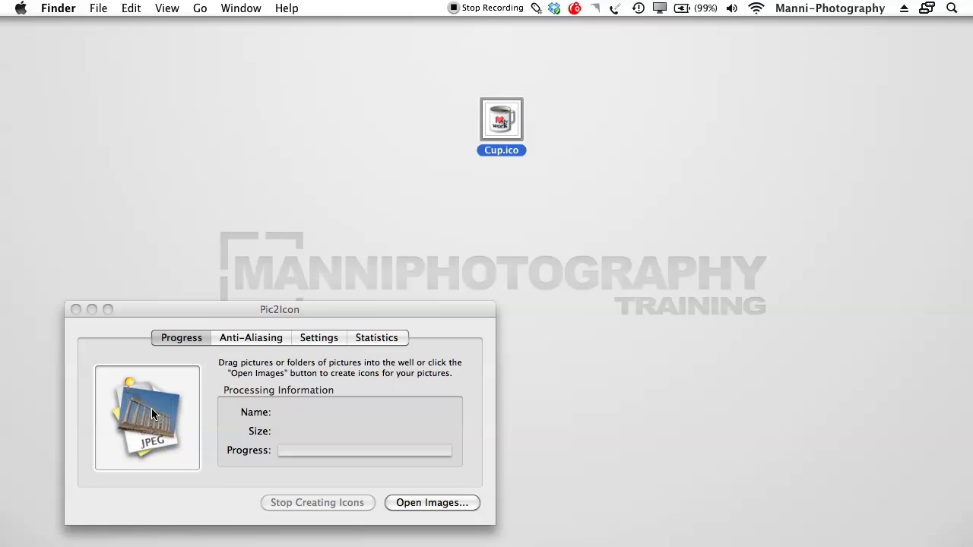
left_click(472, 121)
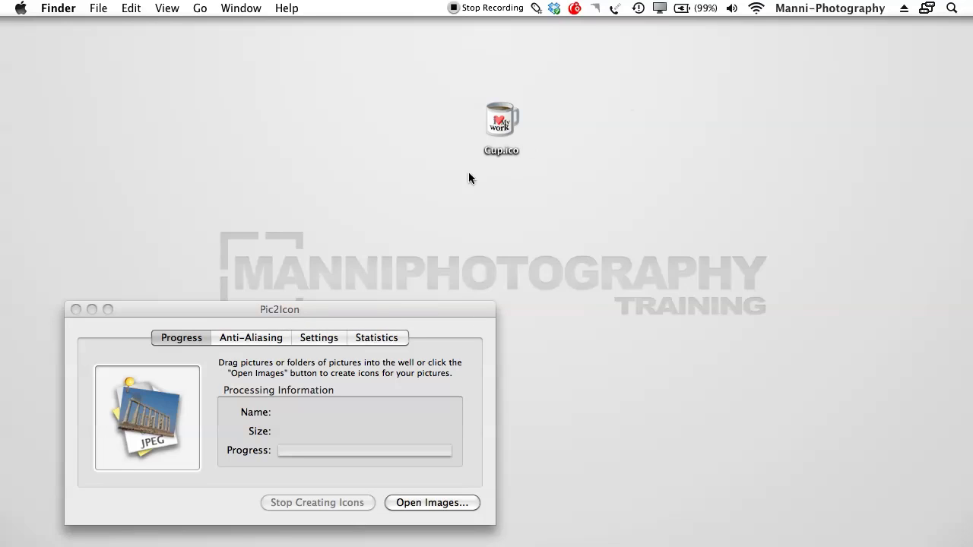
- Create a new untitled folder on the desktop and open Get Info for it and Cup.ico
right_click(329, 116)
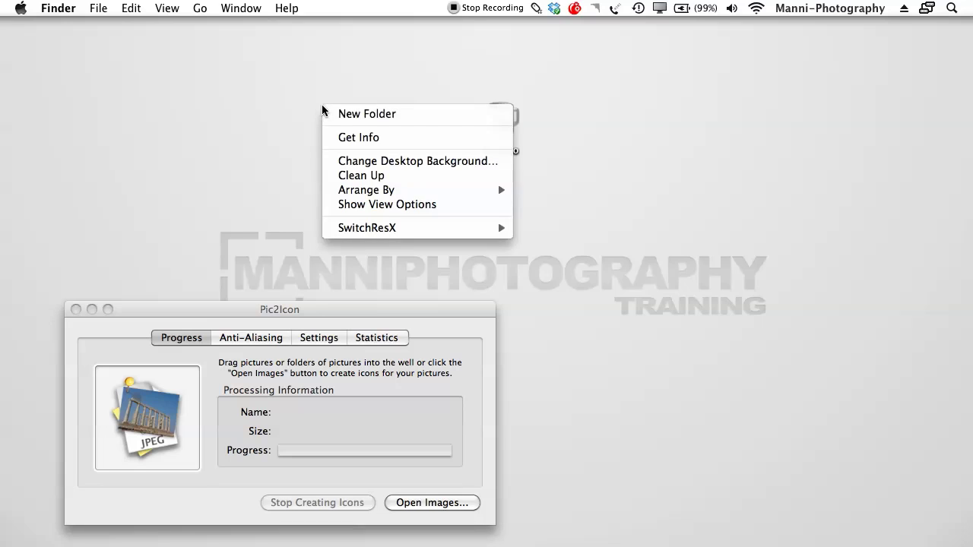
left_click(333, 113)
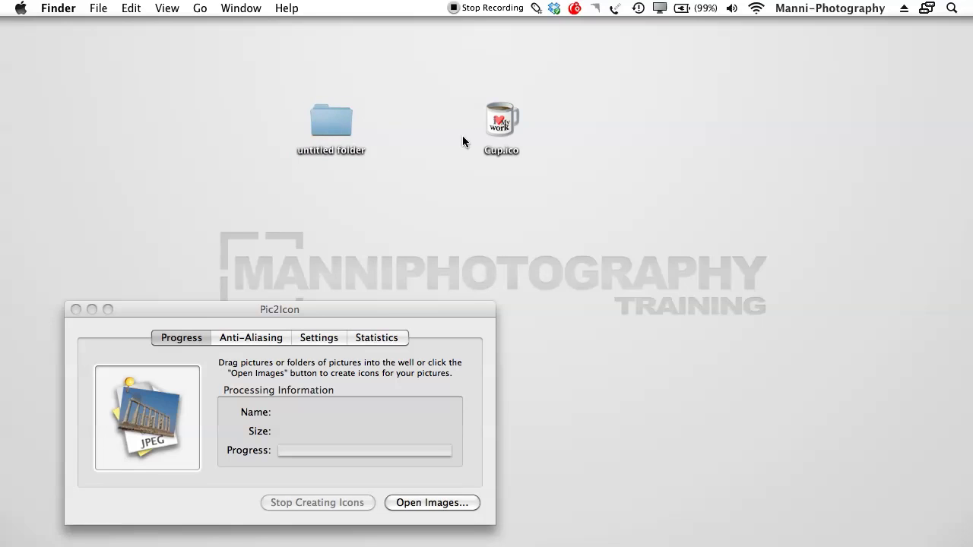
left_click_drag(496, 121, 410, 122)
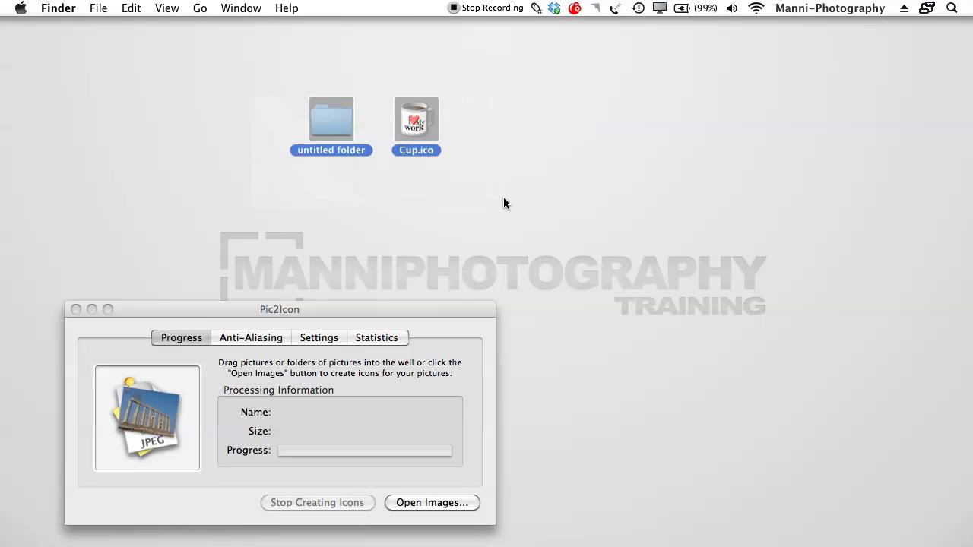
right_click(424, 132)
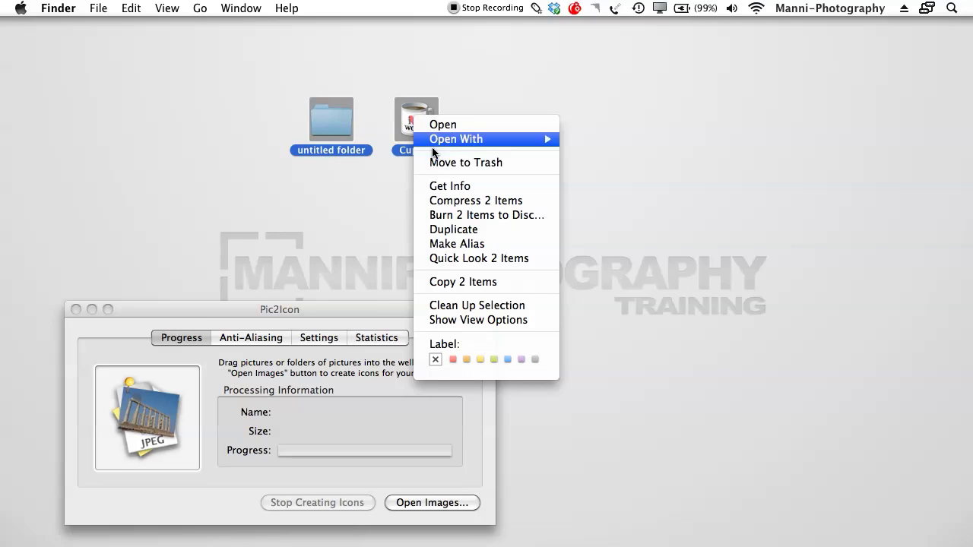
left_click(449, 186)
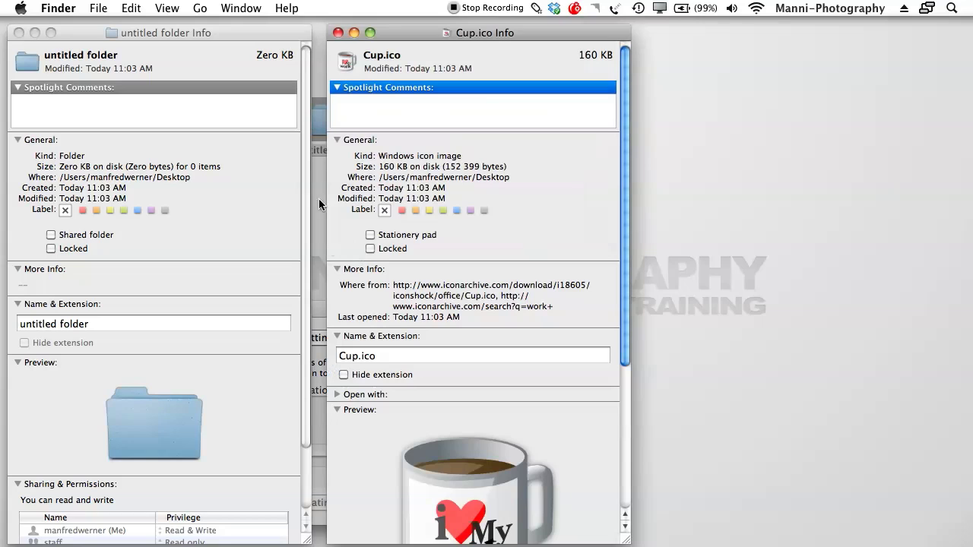
left_click_drag(378, 37, 376, 29)
mouse_move(275, 37)
left_mouse_down()
mouse_move(293, 30)
mouse_move(279, 30)
left_mouse_up()
- Copy Cup.ico's icon onto the untitled folder and close the folder's info panel
left_click(344, 59)
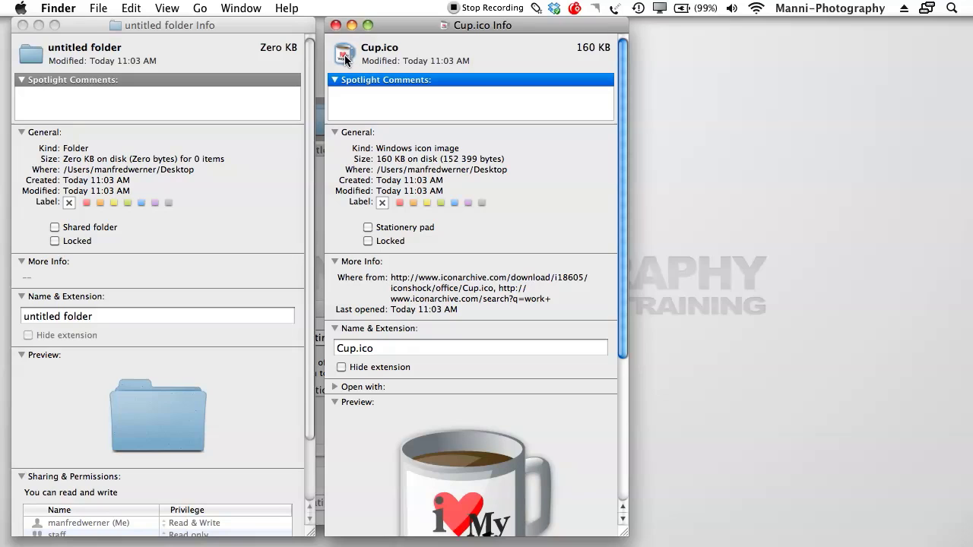
key("super+c")
left_click(31, 51)
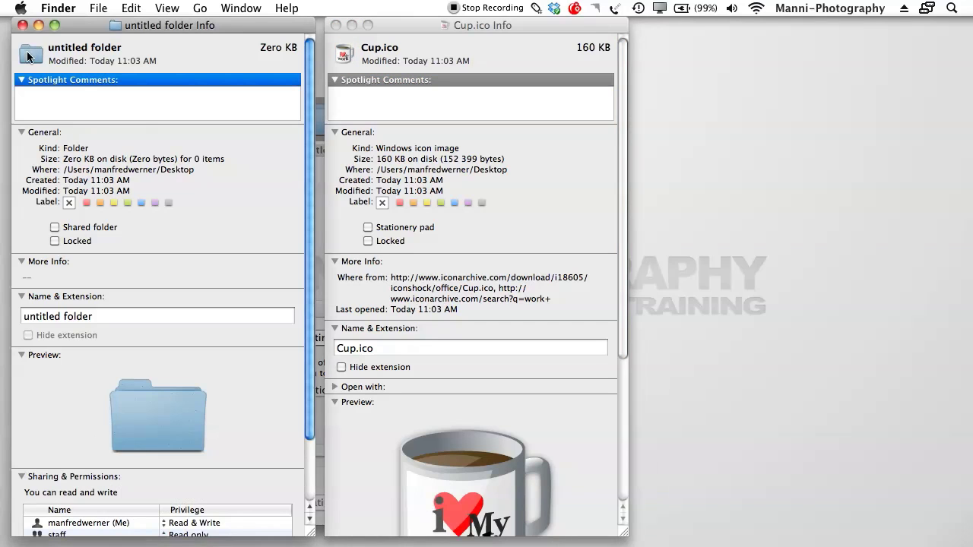
key("super+v")
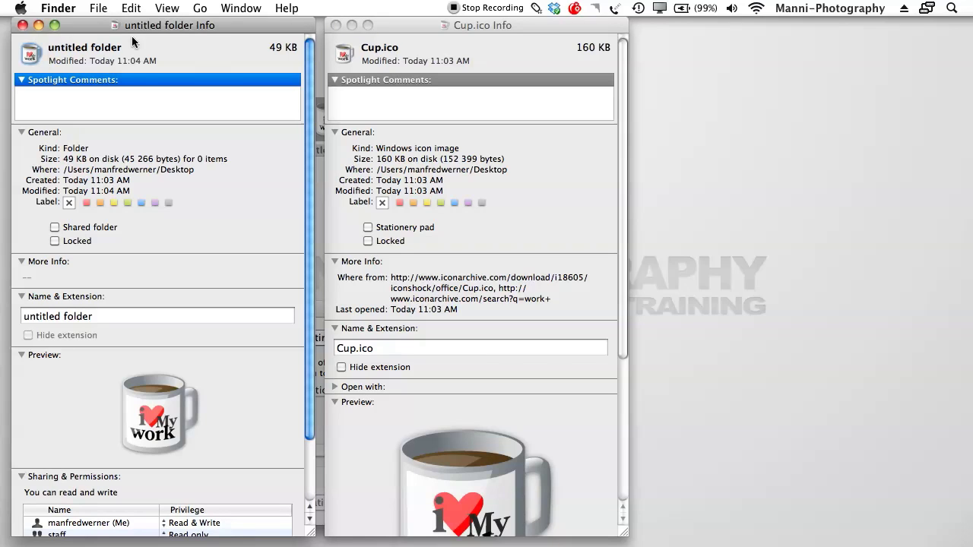
left_click_drag(626, 104, 643, 325)
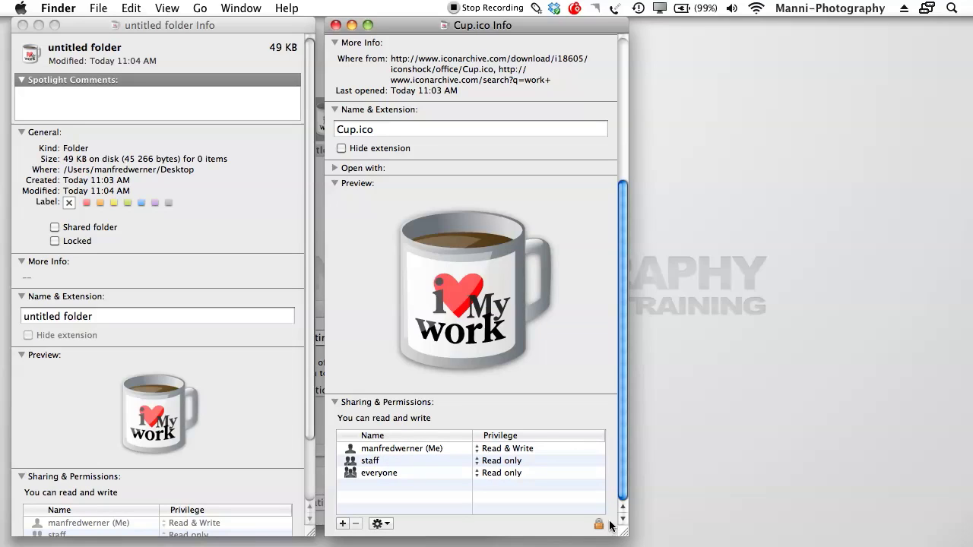
left_click_drag(622, 503, 619, 359)
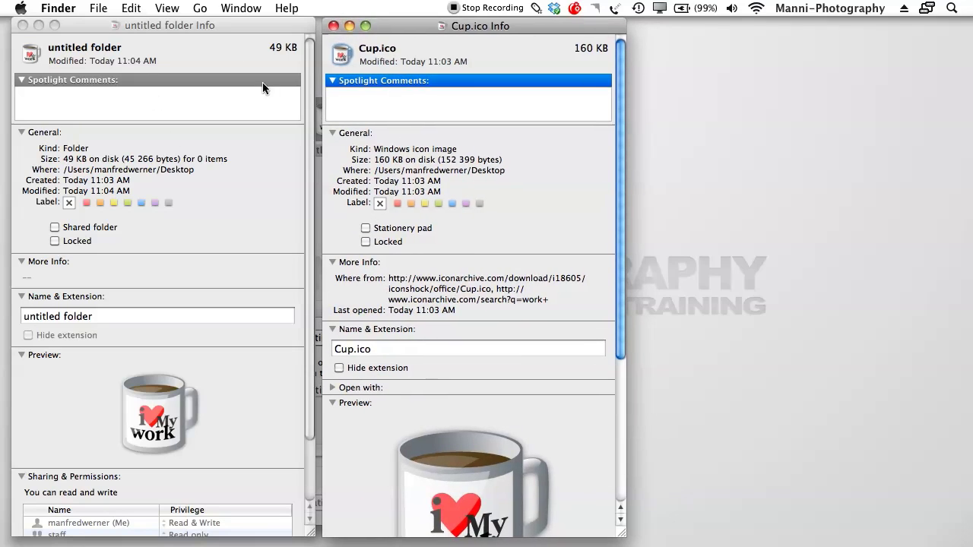
left_click(23, 26)
- Close the Cup.ico info panel and move Cup.ico further right on the desktop
left_click(333, 26)
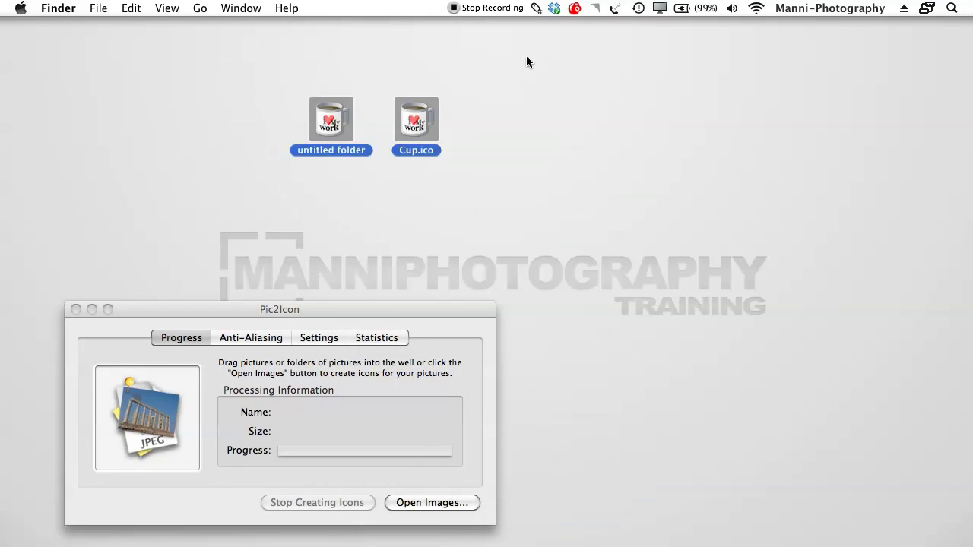
left_click(601, 169)
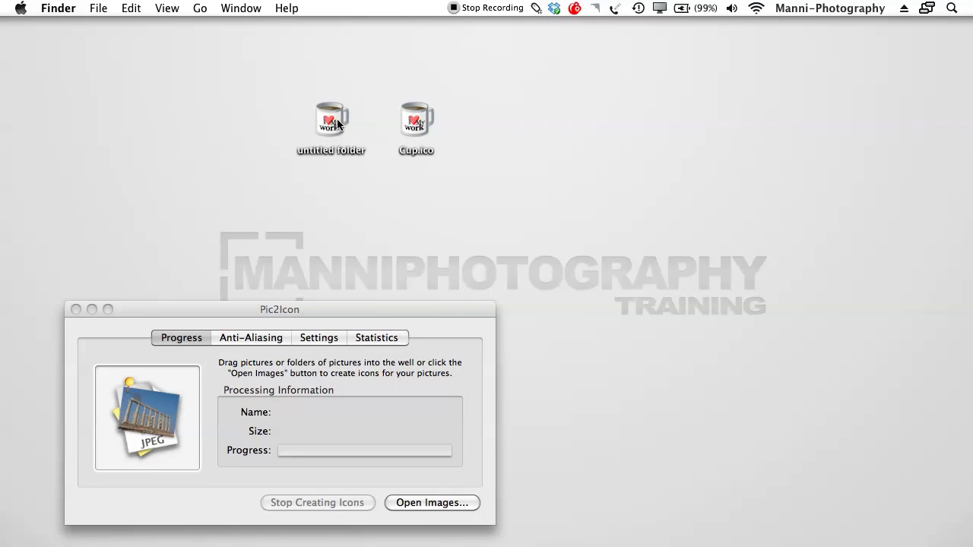
left_click_drag(415, 121, 627, 126)
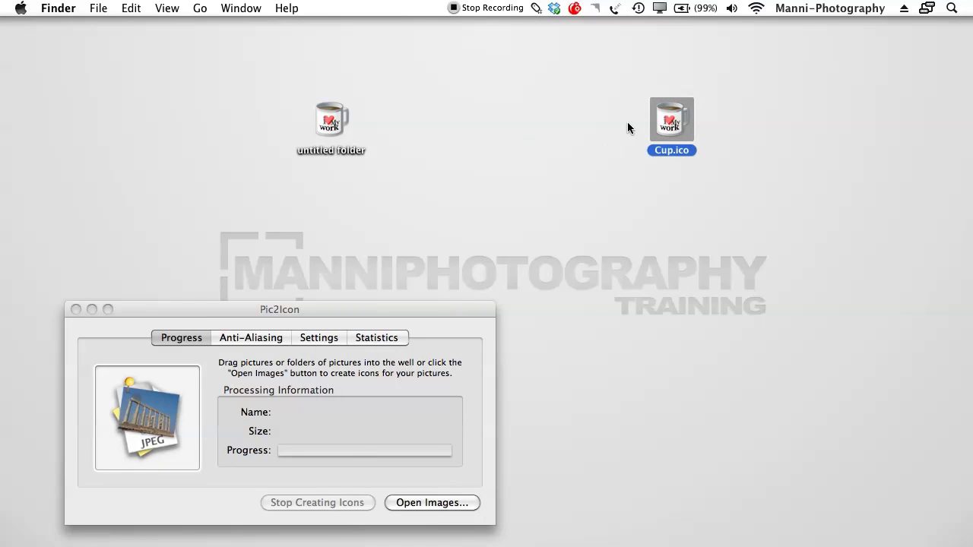
- Rename the untitled cup-icon folder to 'Work ..'
left_click(326, 127)
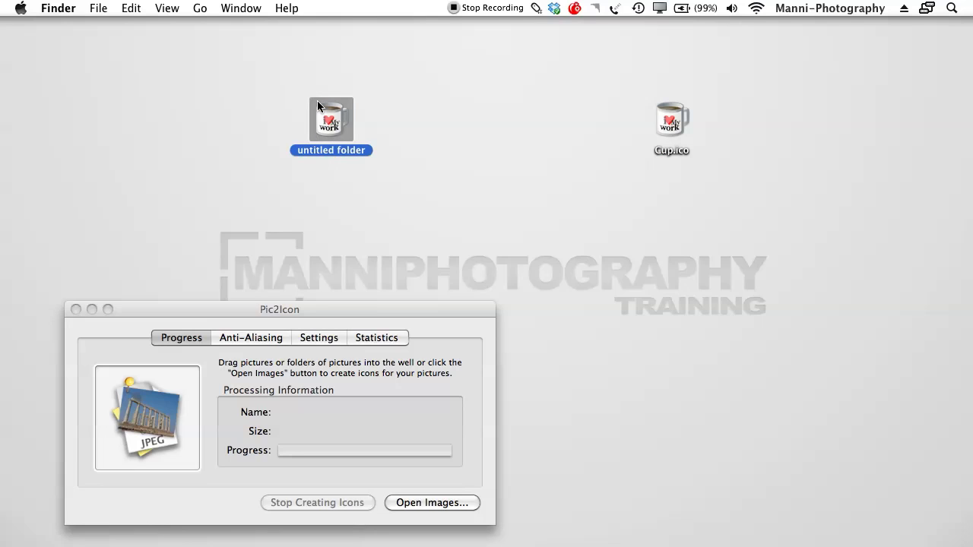
key("Return")
type("Work")
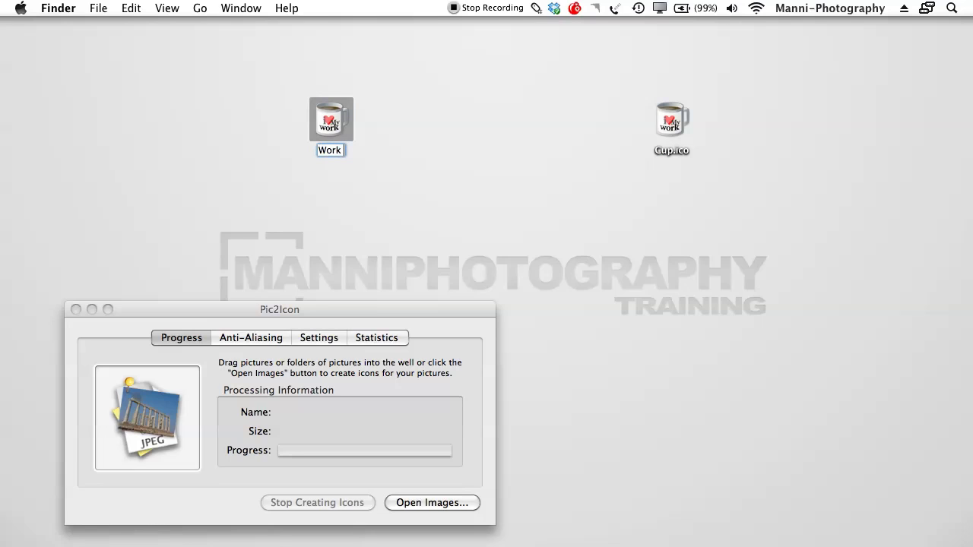
type(" ..")
key("Return")
left_click(491, 159)
left_click(326, 119)
left_click(385, 132)
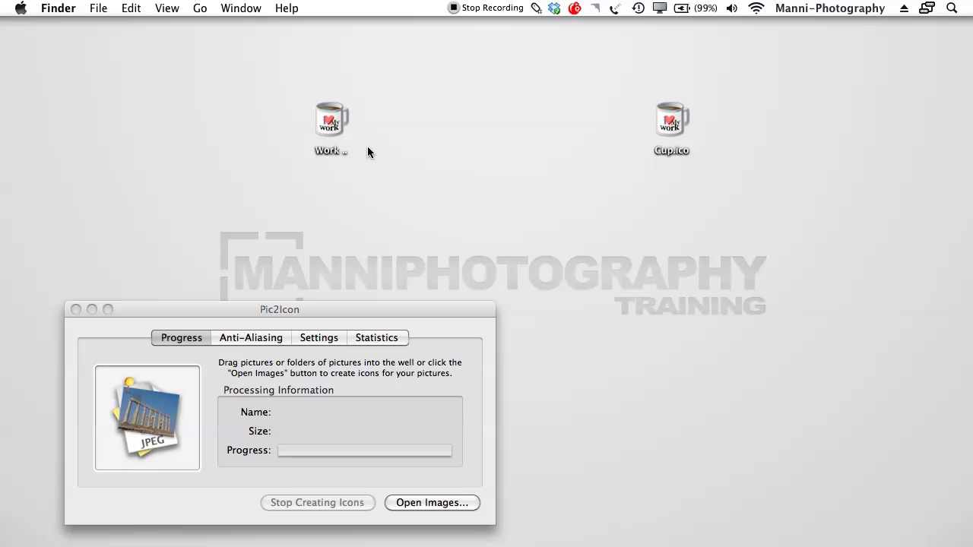
- Drag the Work .. folder into the Dock and back out, then reposition the Pic2Icon window
left_click_drag(348, 144, 767, 524)
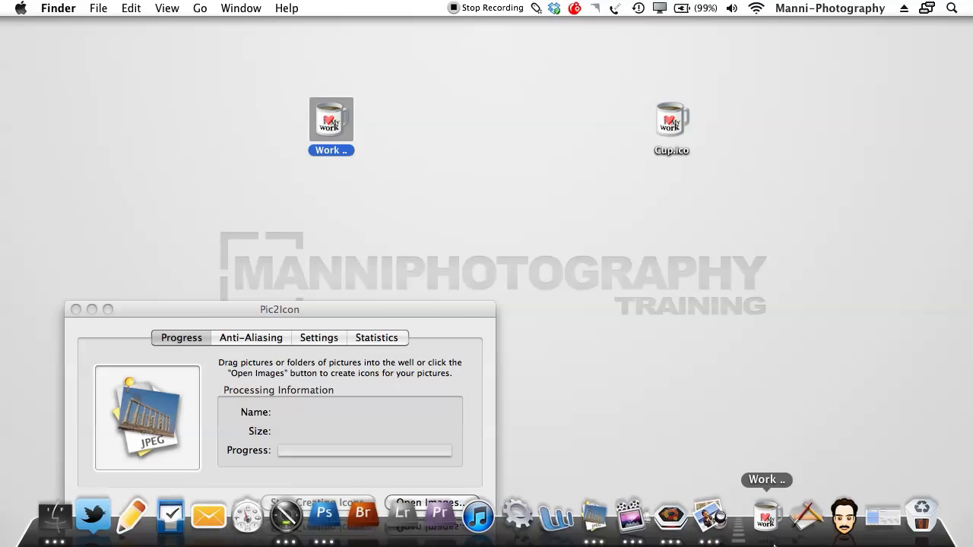
left_click_drag(775, 543, 395, 144)
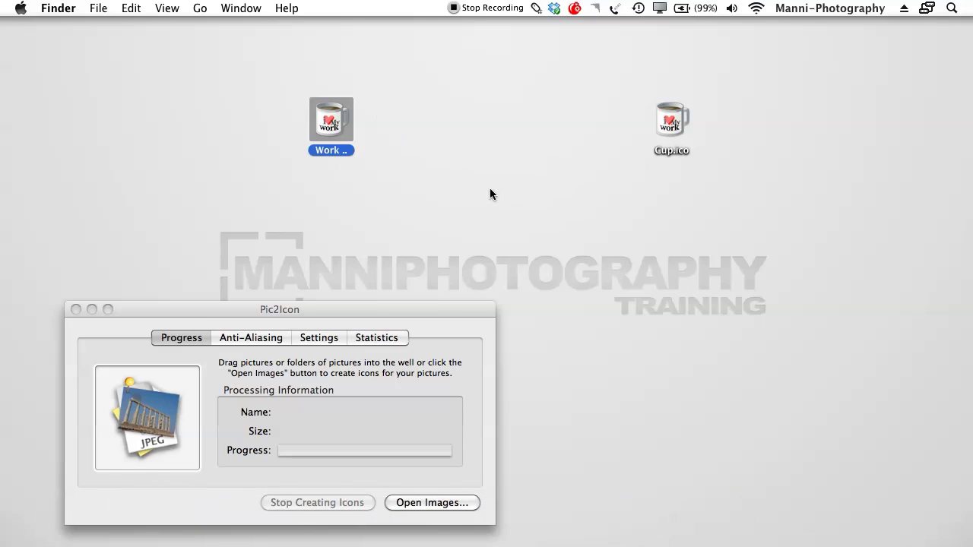
left_click(483, 186)
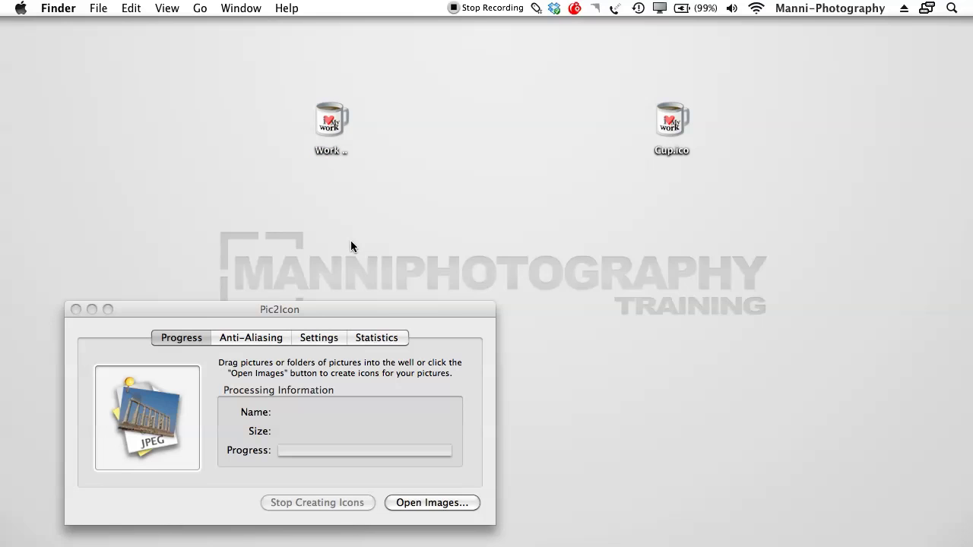
left_click_drag(358, 308, 395, 195)
- Minimize Pic2Icon and bring up Photoshop's File > New dialog
left_click(126, 196)
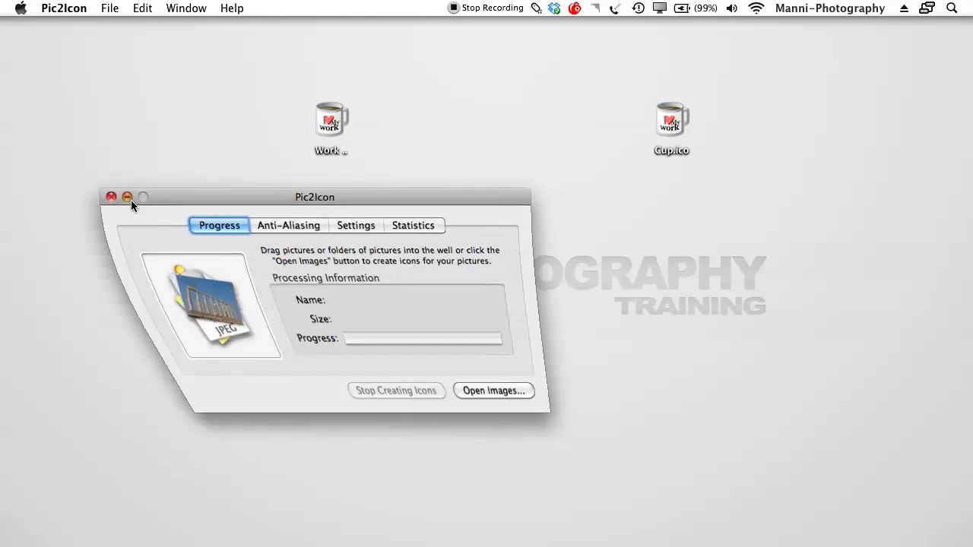
mouse_move(456, 529)
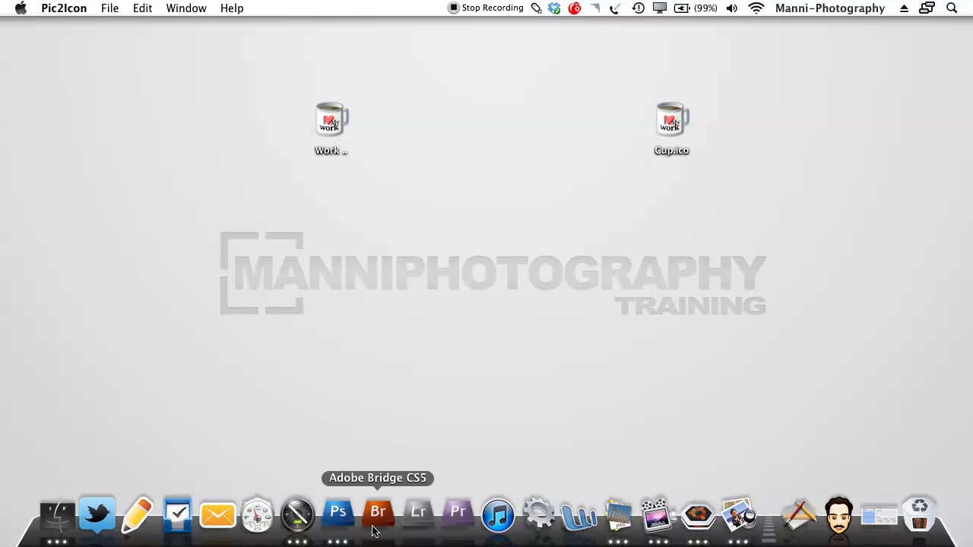
left_click(339, 515)
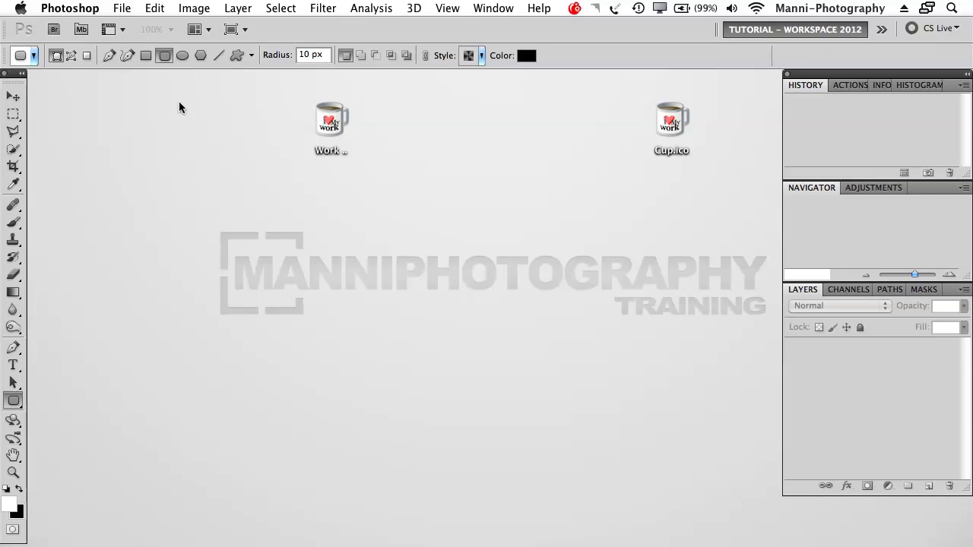
left_click(144, 6)
mouse_move(122, 7)
left_click(134, 27)
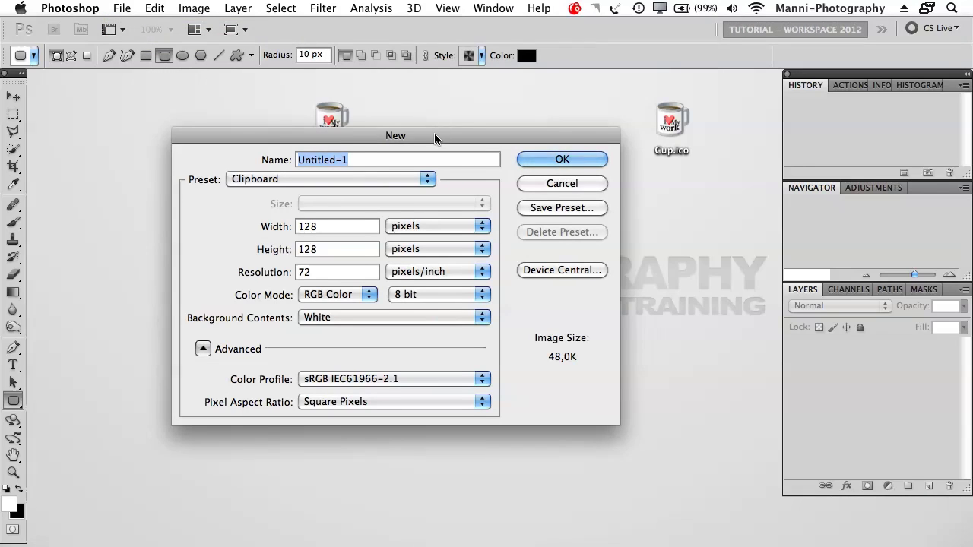
left_click_drag(433, 134, 420, 146)
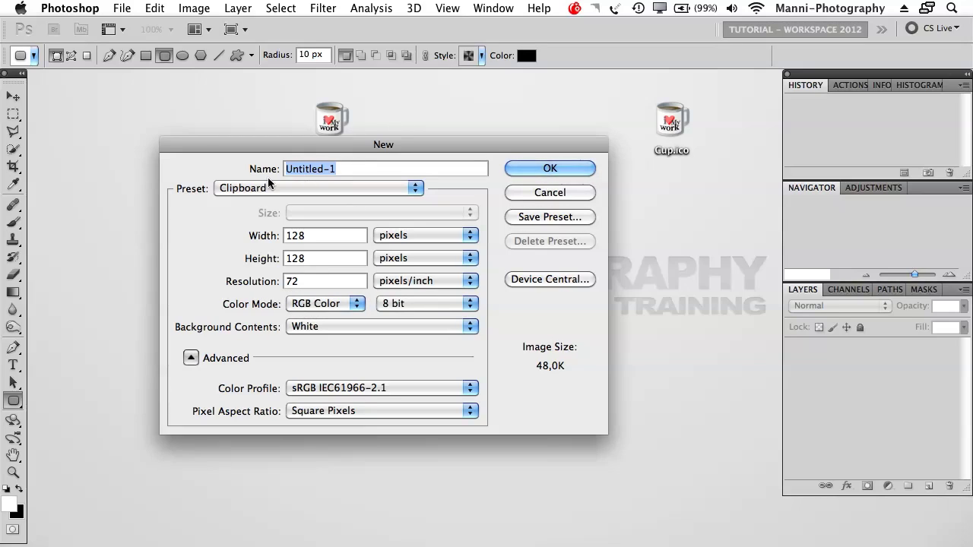
- Create a 128 × 128 px document named 'icon' and enlarge its window
key("BackSpace")
type("icon")
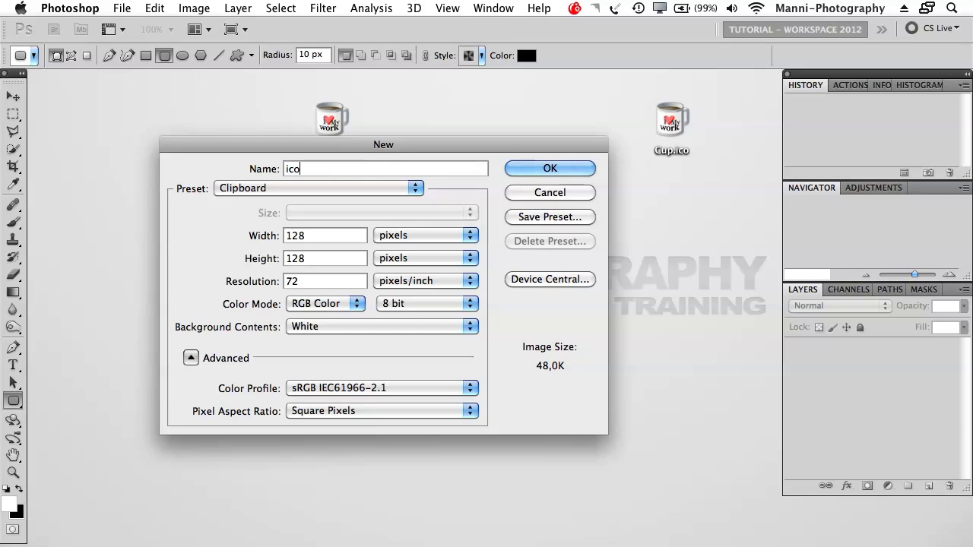
left_click(530, 167)
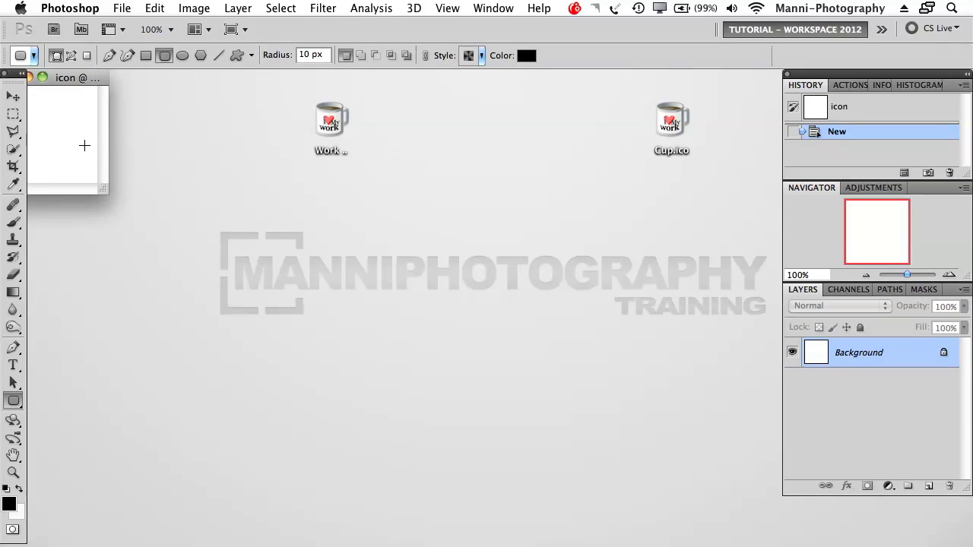
left_click_drag(76, 78, 287, 138)
left_click_drag(319, 252, 656, 402)
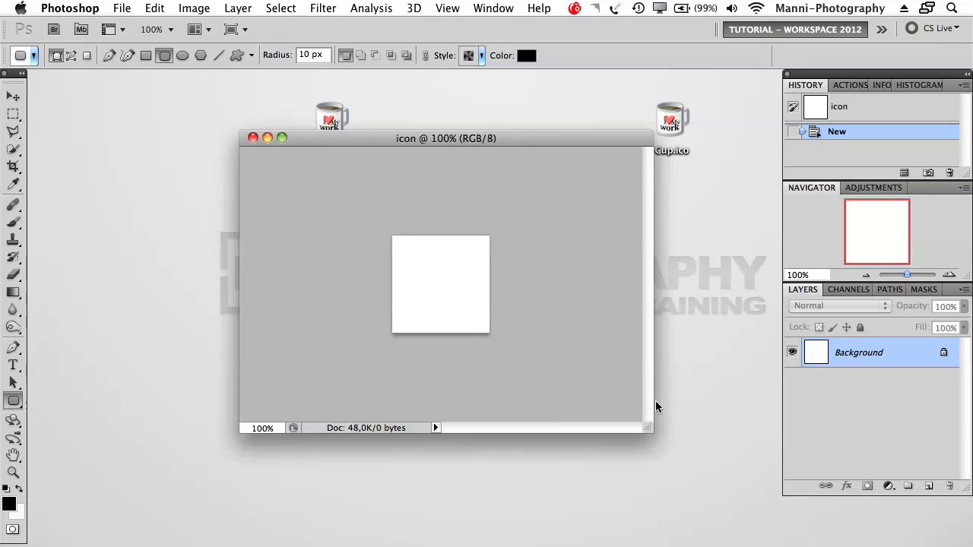
left_click(282, 138)
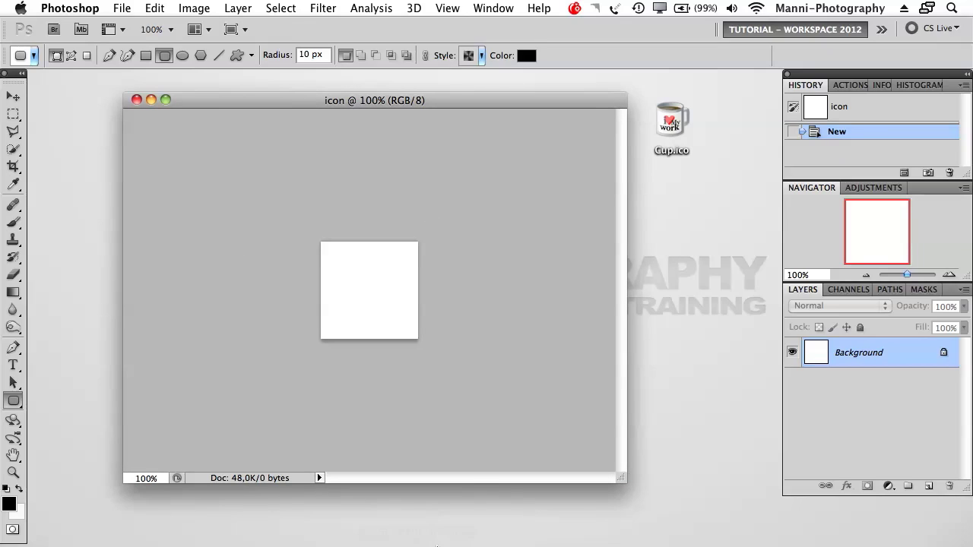
left_click(298, 514)
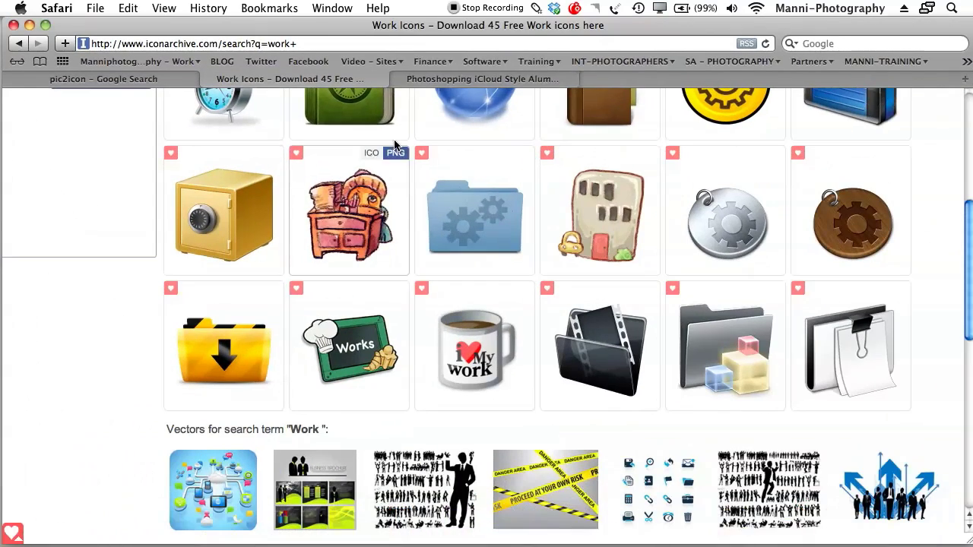
- Switch Safari to the Vimeo aluminium icons tutorial, then minimize Safari to return to Photoshop
key("super+shift+bracketright")
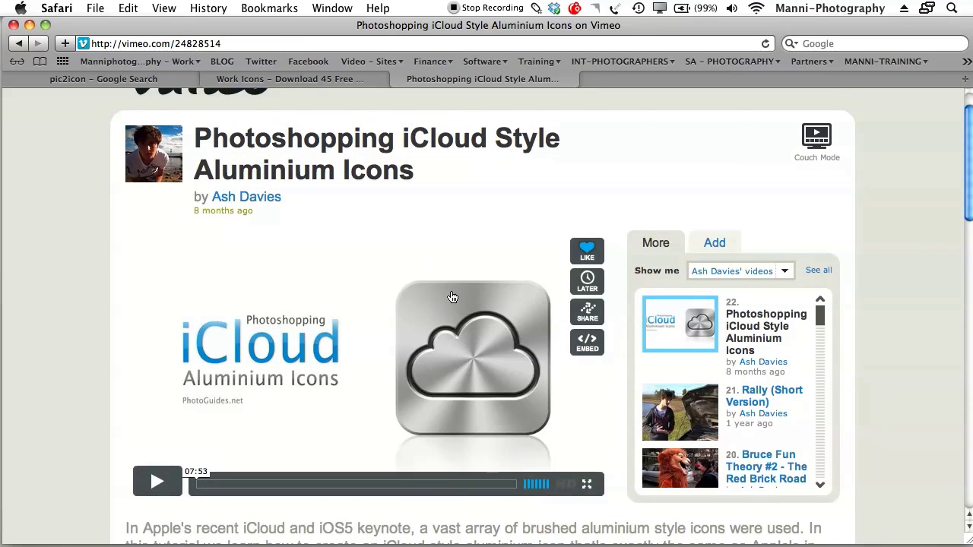
mouse_move(204, 218)
left_click(29, 25)
left_click(331, 212)
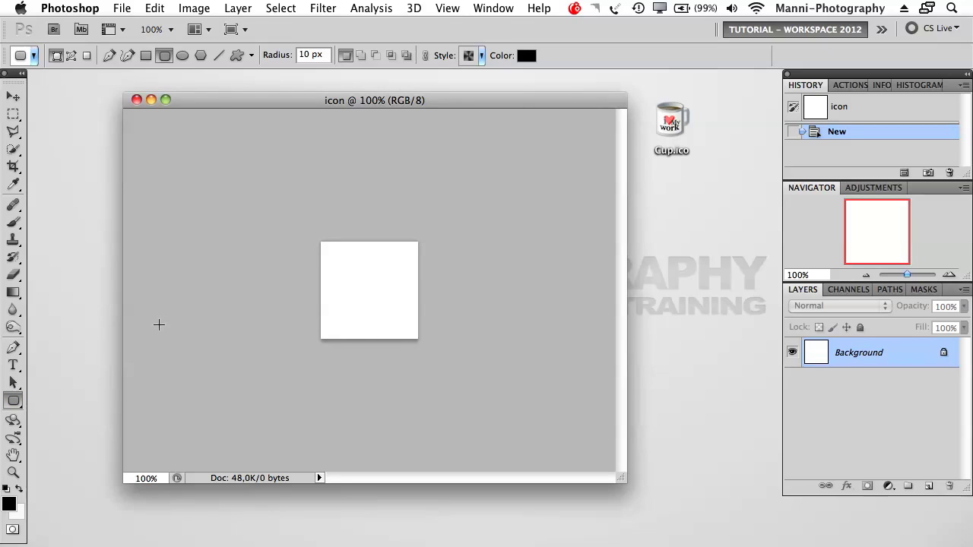
- Draw a black rounded square in the canvas centre and hide the white Background layer
left_click_drag(329, 252, 408, 327)
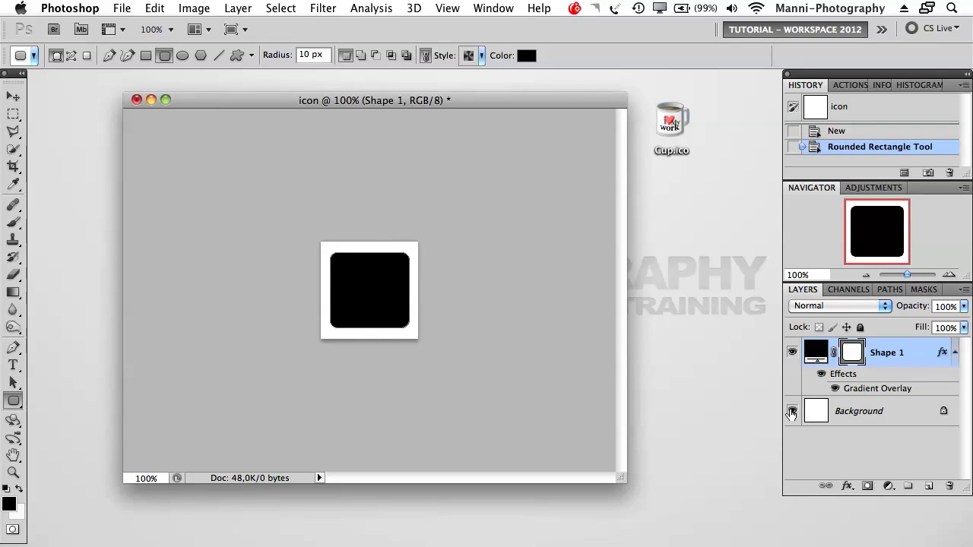
left_click(854, 411)
left_click(792, 411)
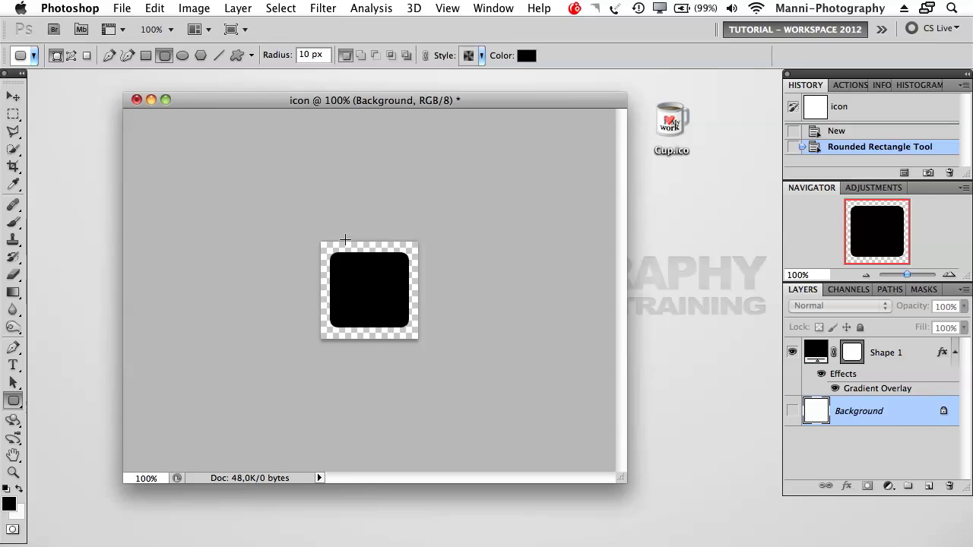
left_click(194, 7)
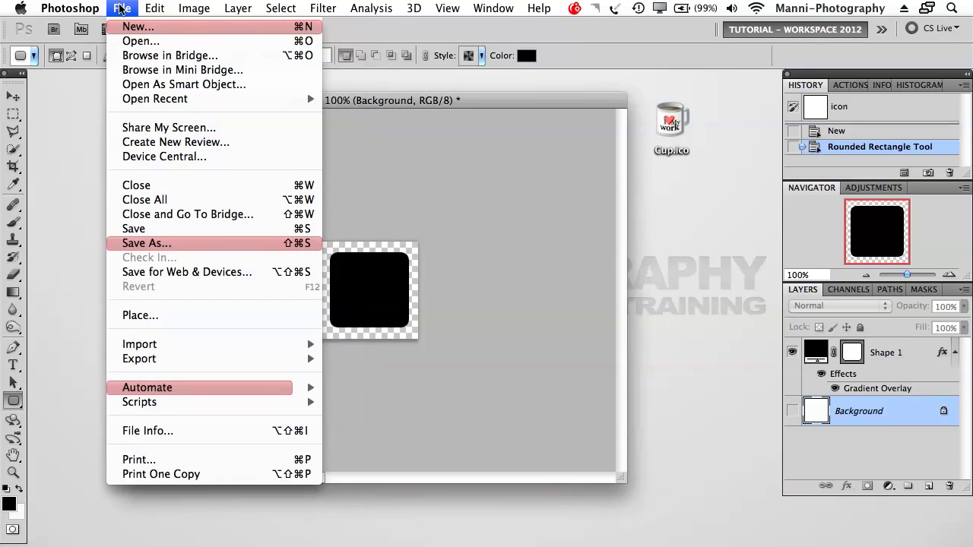
- Save the icon as icon.png in PNG format on the Desktop without interlacing, then minimize it
left_click(148, 243)
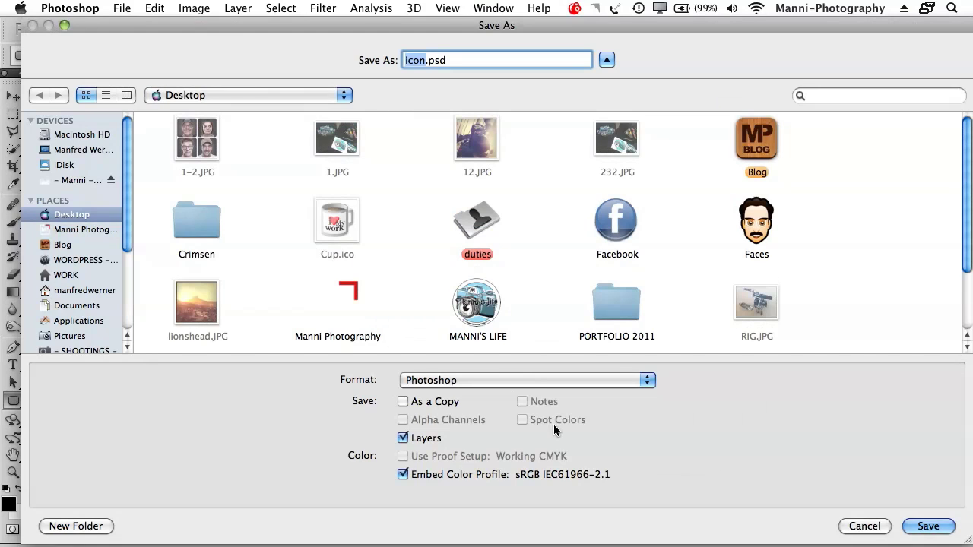
left_click(468, 381)
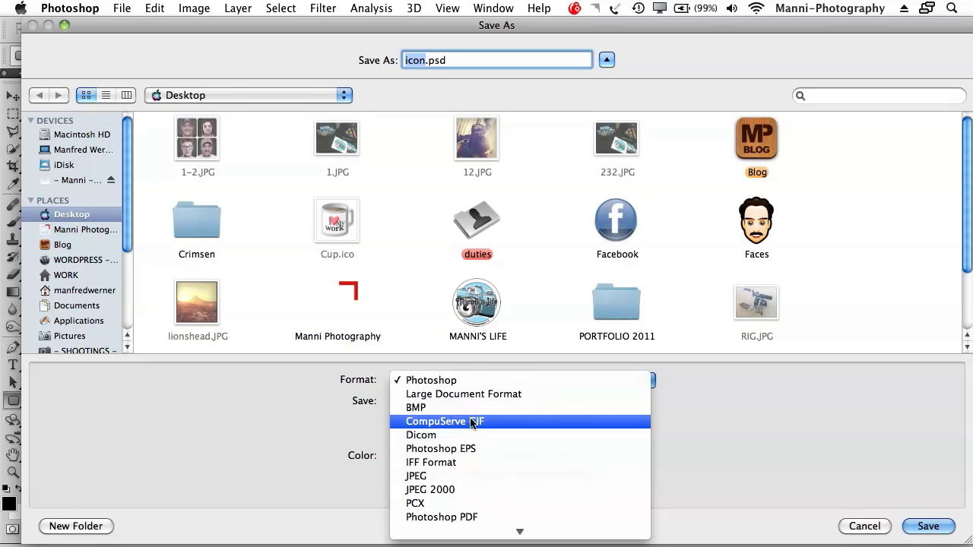
left_click(467, 447)
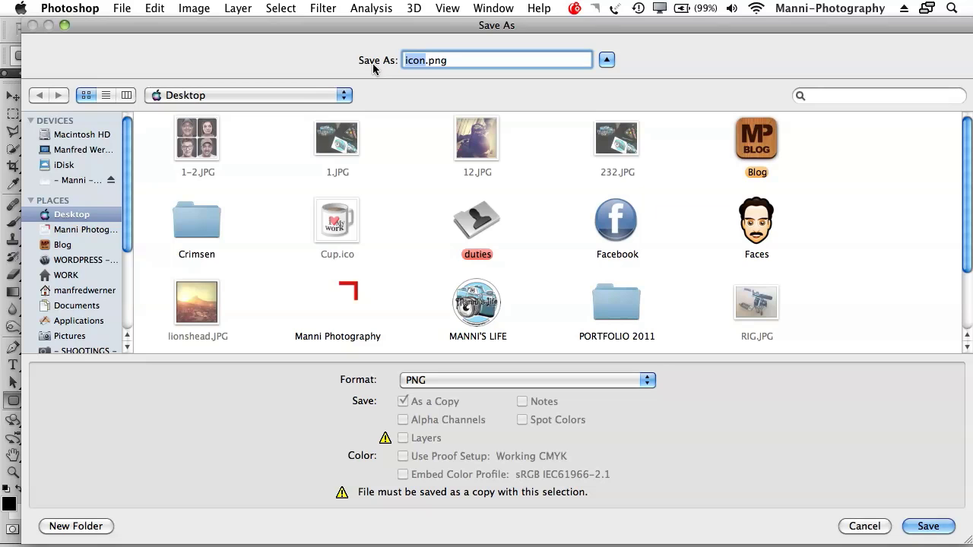
left_click(312, 106)
left_click(313, 103)
left_click(928, 527)
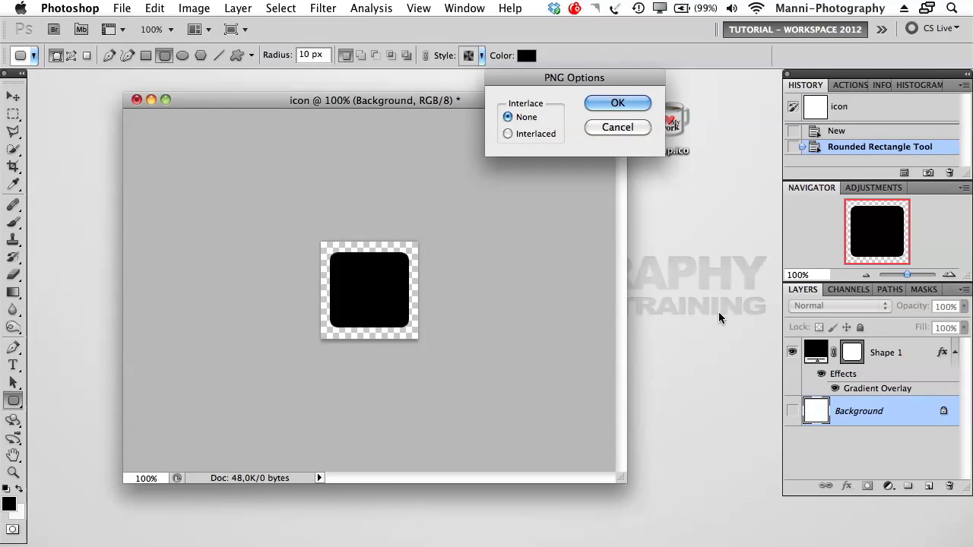
left_click_drag(554, 78, 372, 152)
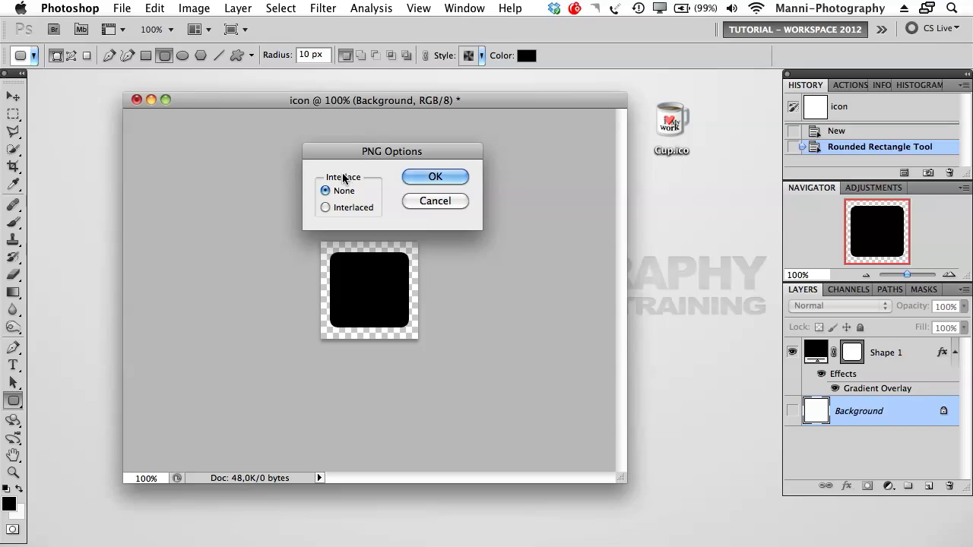
left_click(434, 177)
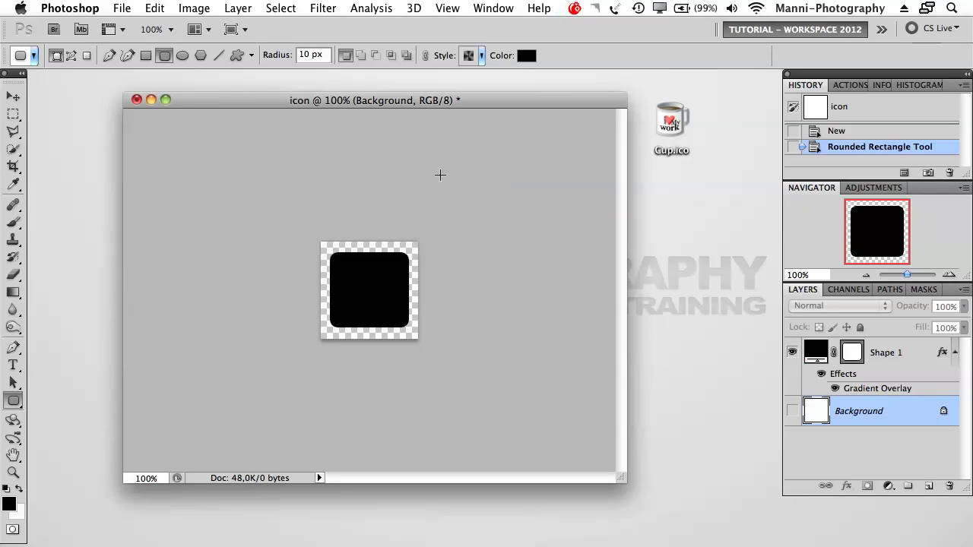
left_click(151, 100)
- Minimize the Photoshop document and drag icon.png toward the middle of the desktop
left_click(172, 153)
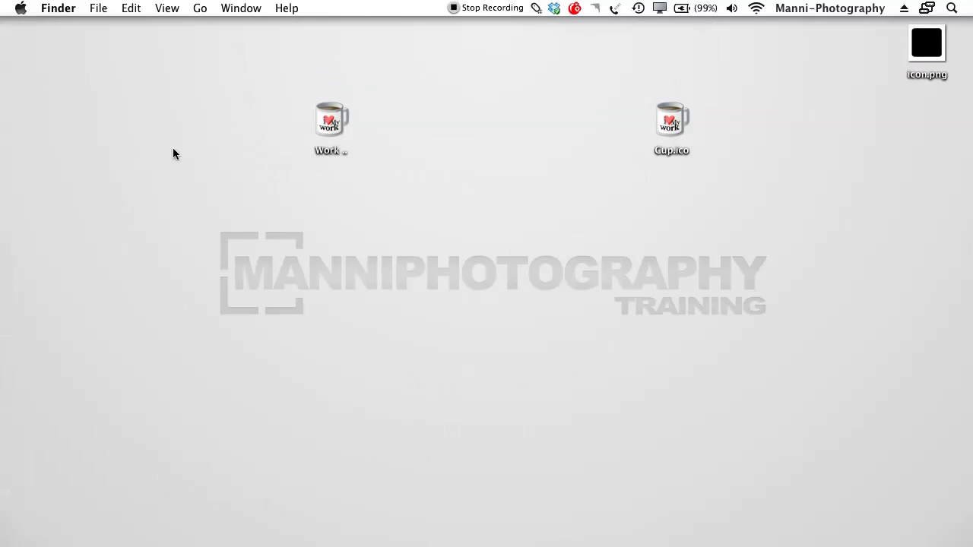
left_click_drag(926, 47, 439, 201)
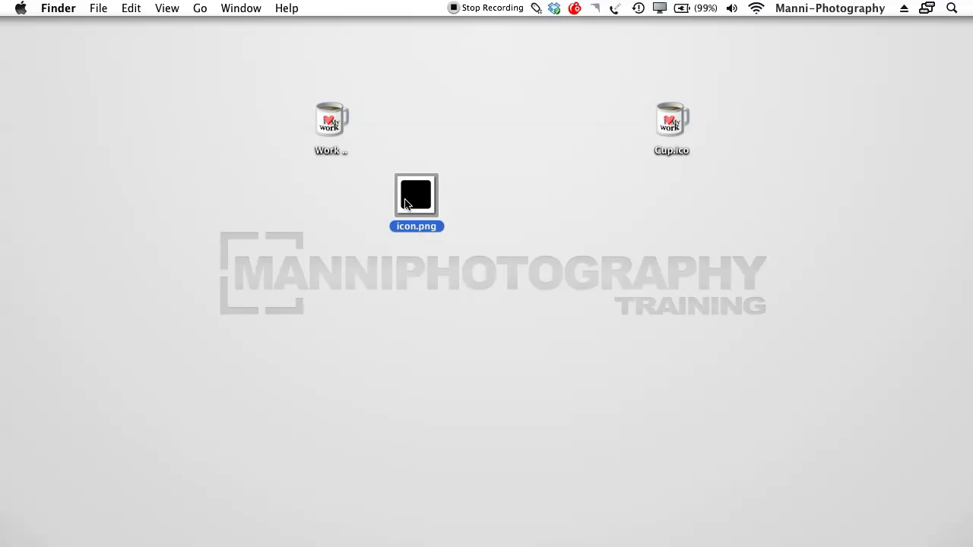
left_click(473, 207)
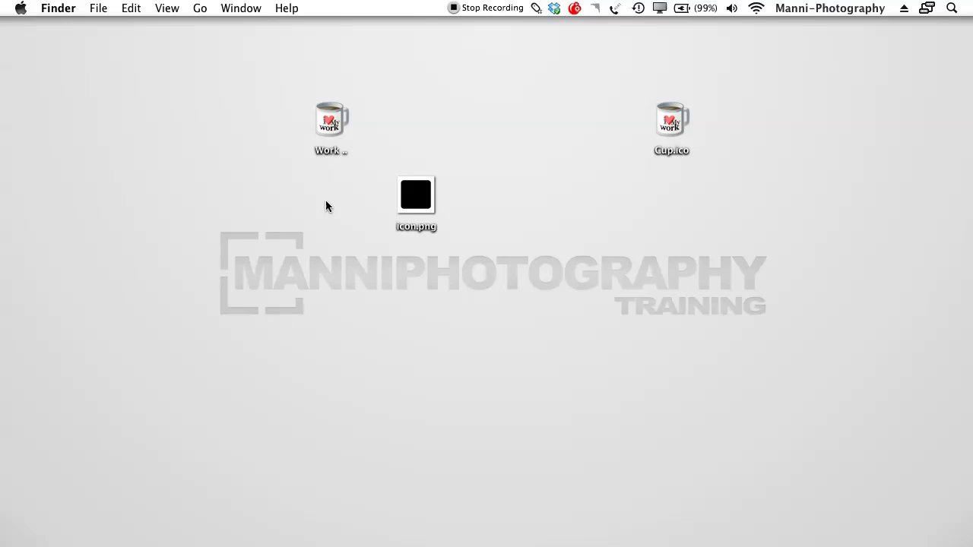
- Launch Pic2Icon from the Dock and place icon.png up beside the Work icon
mouse_move(428, 545)
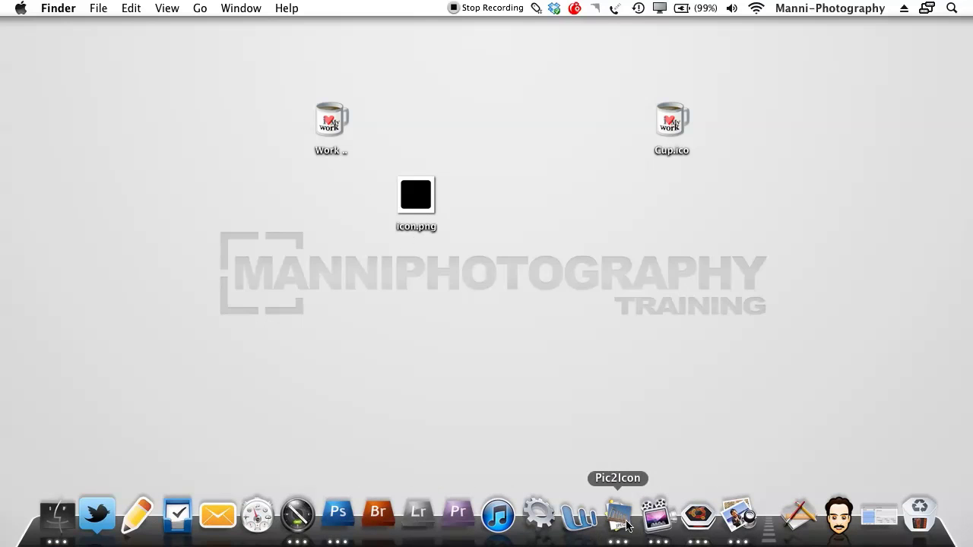
left_click(628, 526)
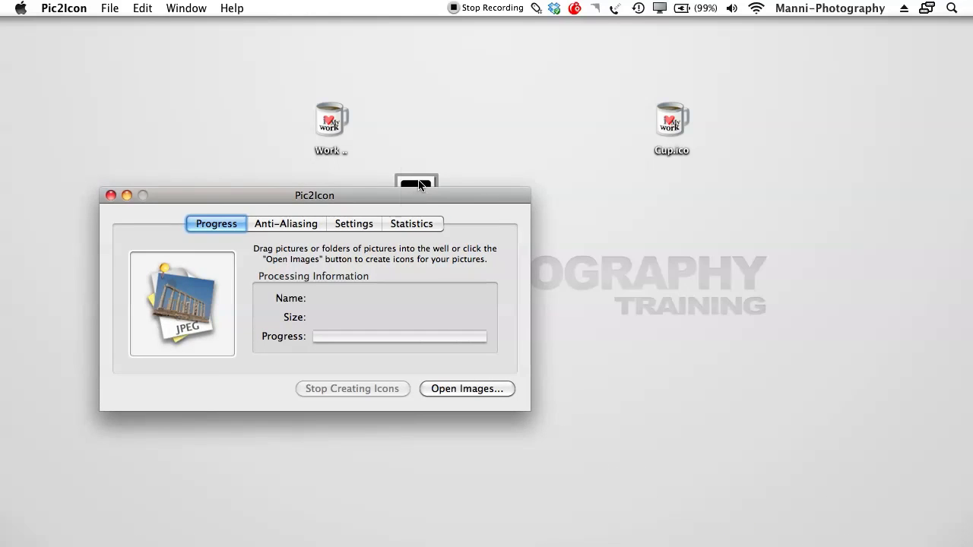
left_click_drag(418, 186, 427, 100)
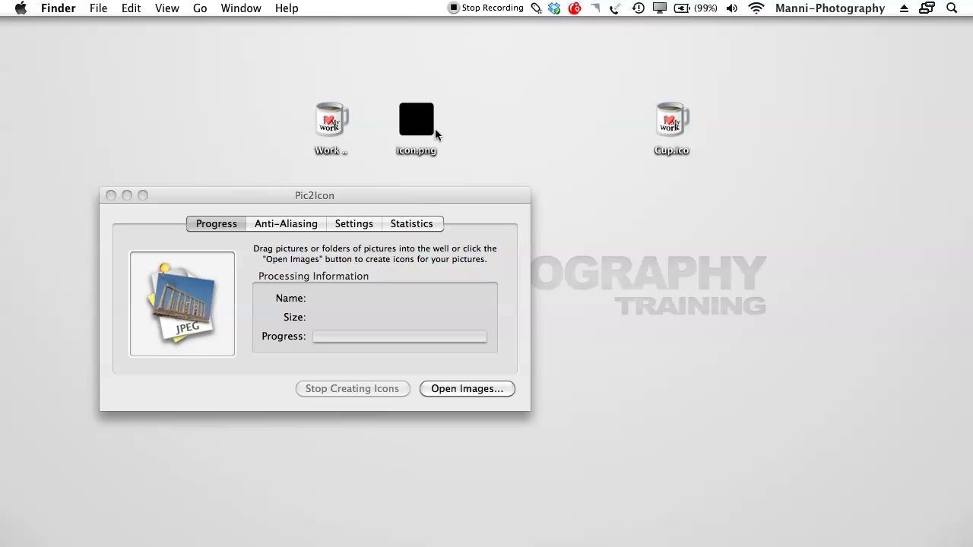
right_click(175, 87)
- Create a new untitled folder beside icon.png and show Get Info for both items
left_click(190, 89)
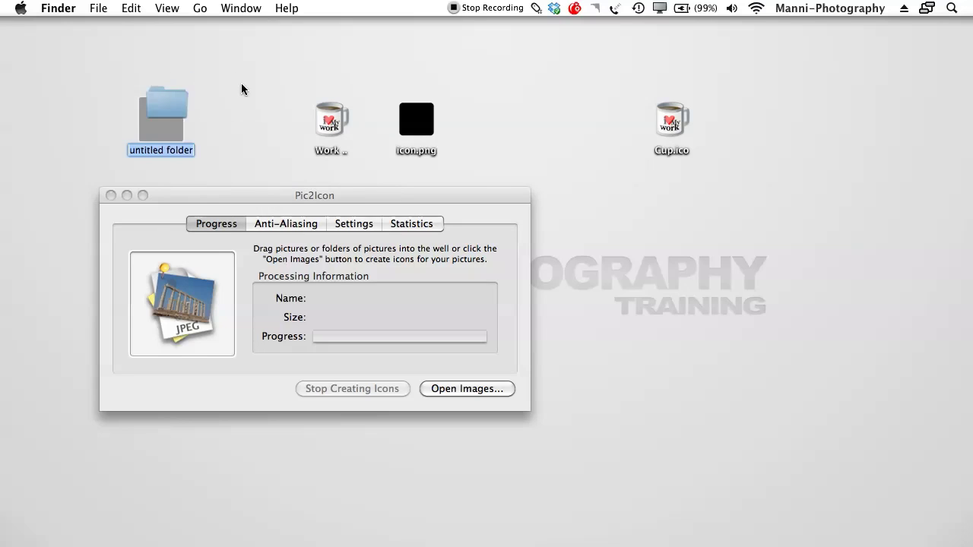
left_click_drag(167, 127, 512, 119)
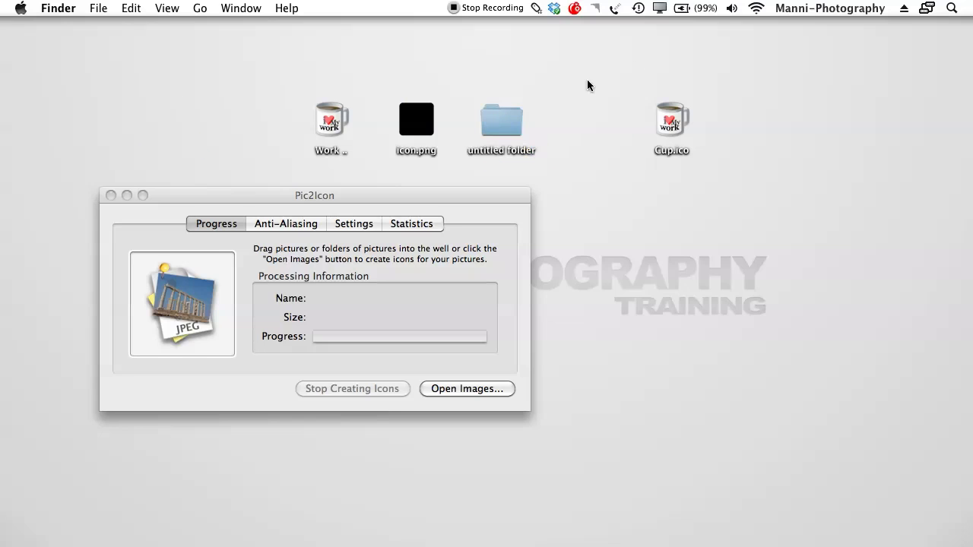
left_click_drag(587, 79, 418, 132)
right_click(424, 126)
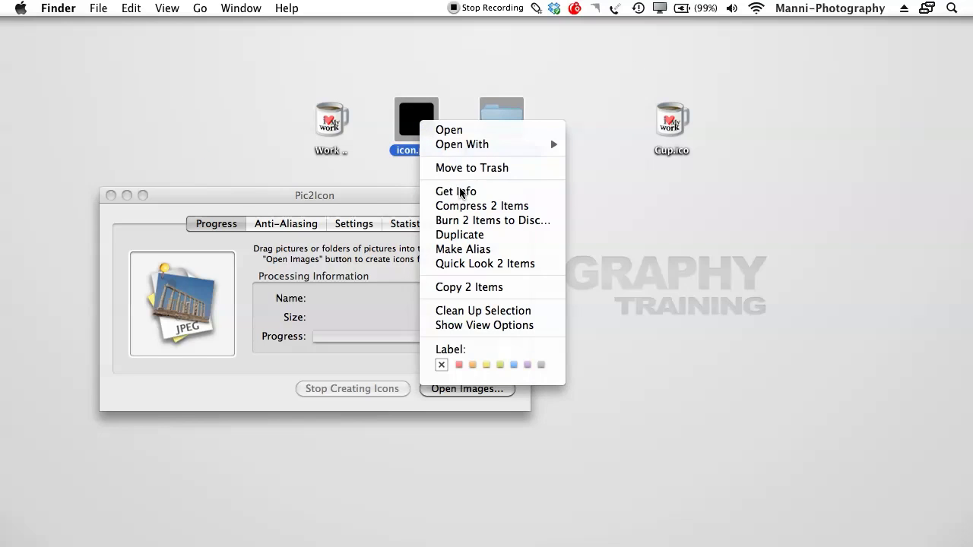
left_click(456, 191)
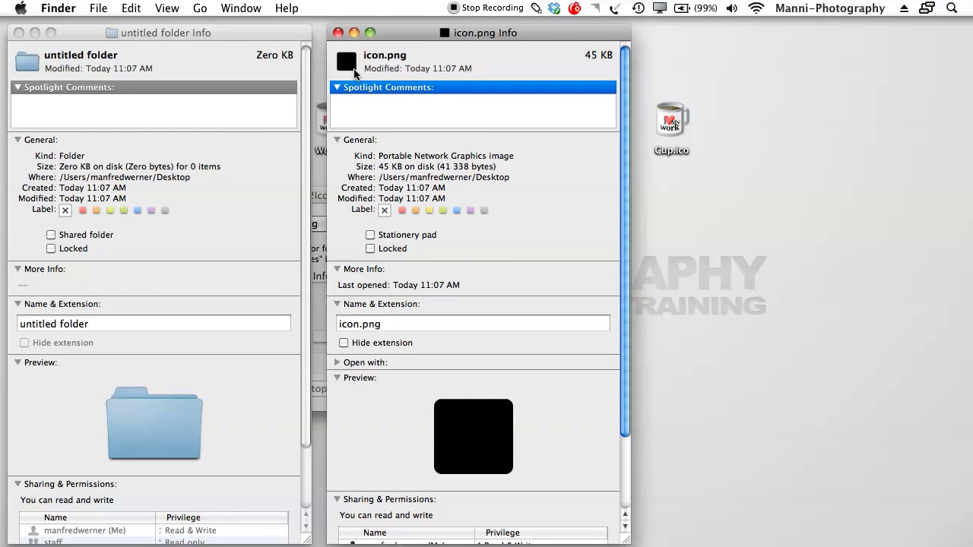
- Copy icon.png's black icon onto the folder, close both Info windows, and move the folder next to Cup.ico
key("super+c")
left_click(29, 61)
key("super+v")
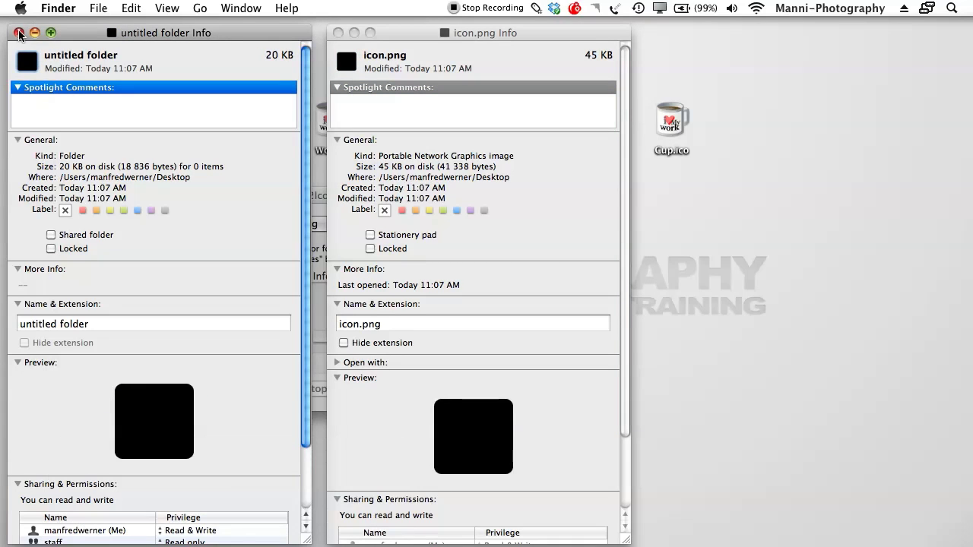
left_click(18, 32)
left_click(337, 33)
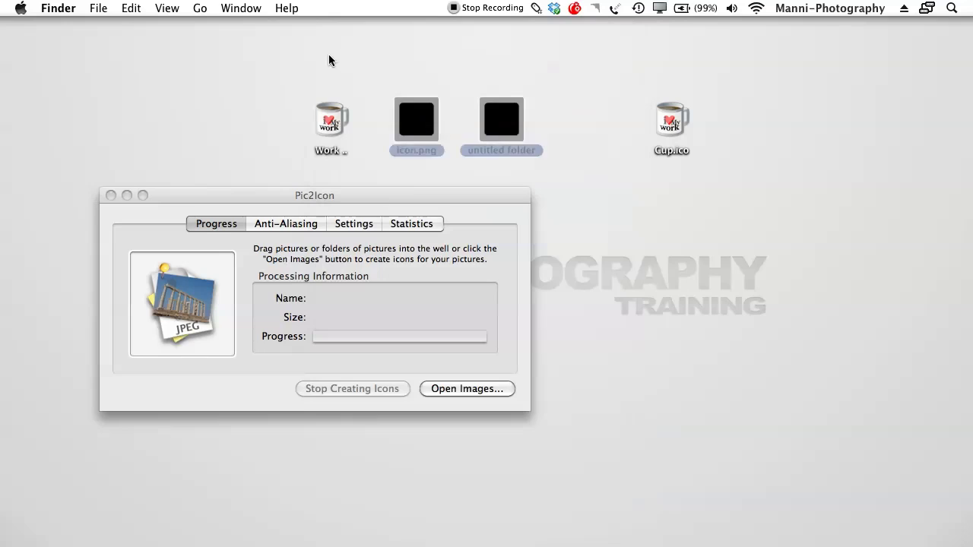
left_click(469, 144)
left_click_drag(516, 122, 592, 114)
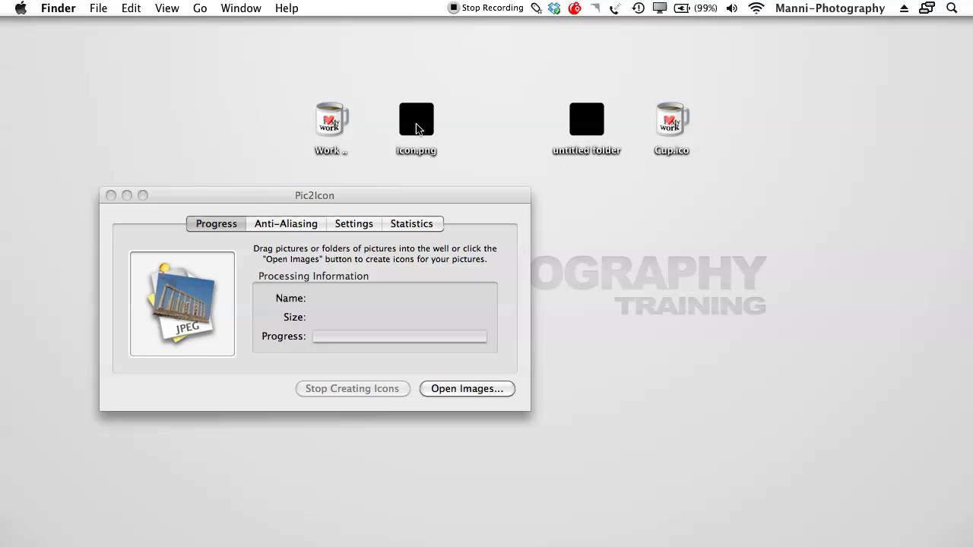
- Move icon.png below Cup.ico and drag the Pic2Icon window slightly lower
left_click_drag(413, 129, 668, 206)
left_click(598, 220)
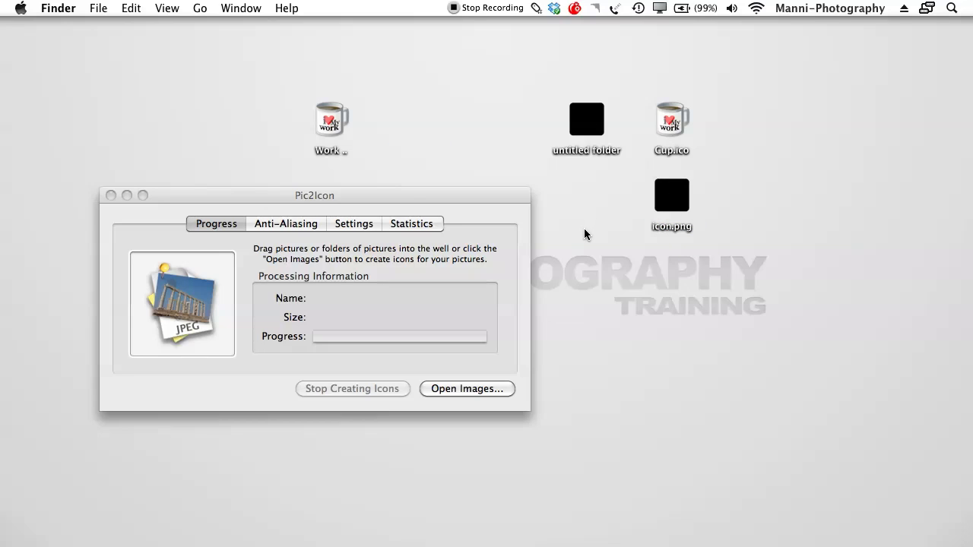
left_click_drag(523, 194, 526, 233)
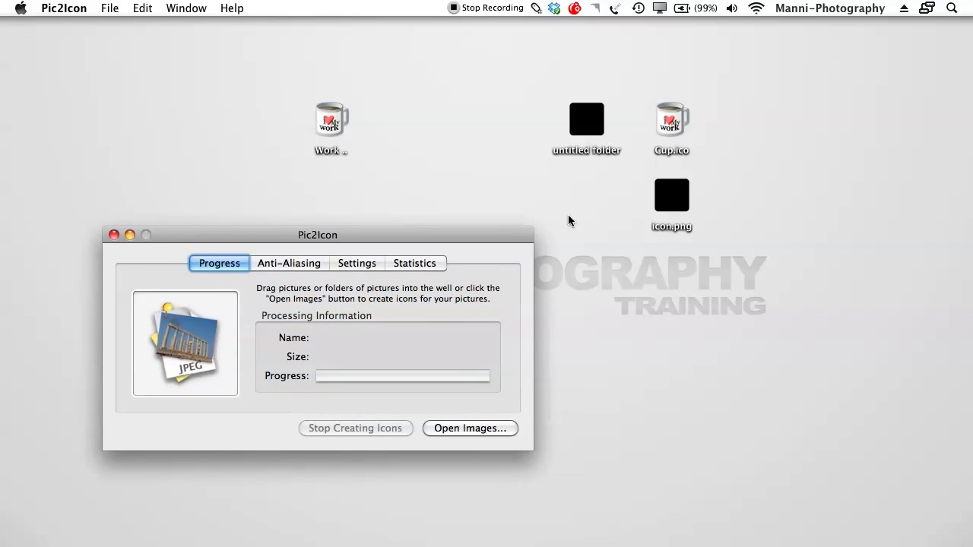